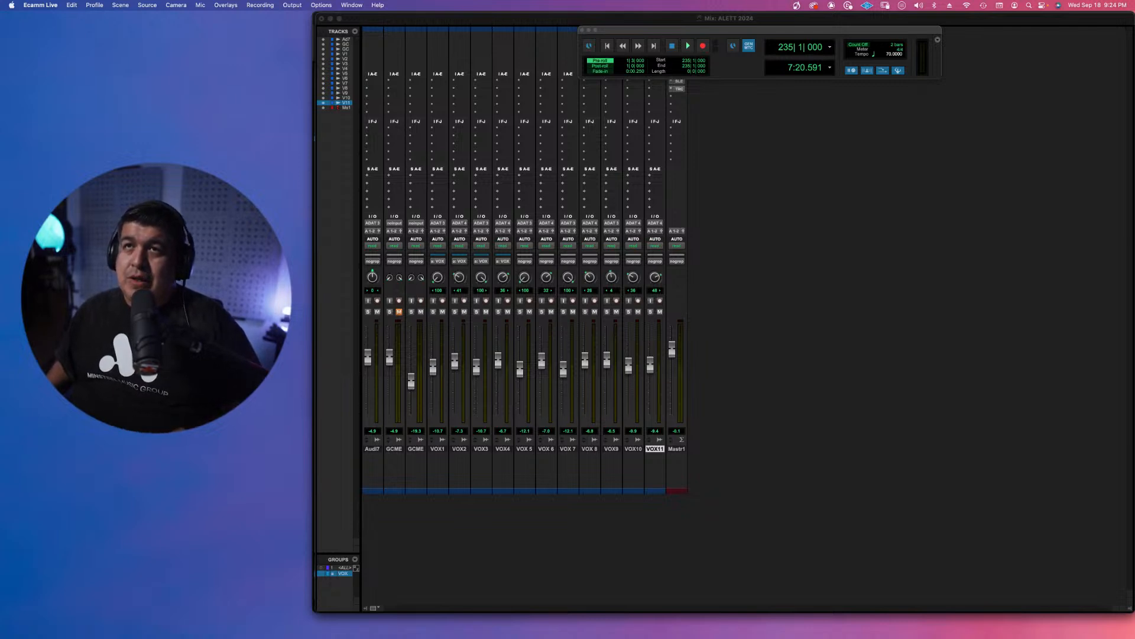
# Bring the ALETT 2024 session to the front and switch from the Mix window to the Edit window.
pyautogui.click(753, 201)
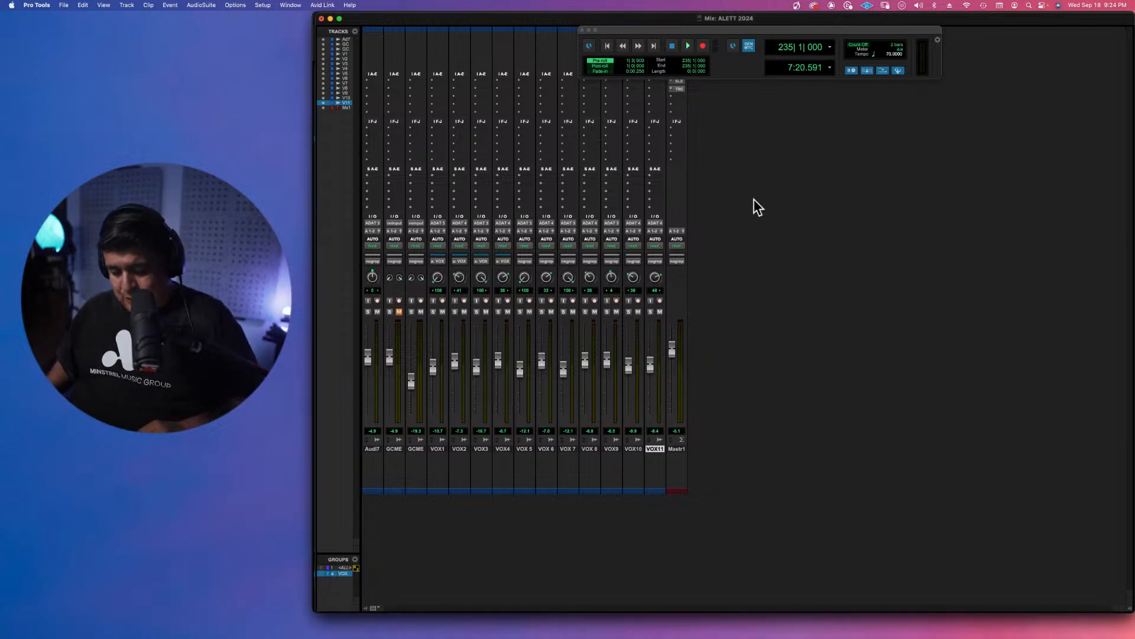
pyautogui.press('super+equal')
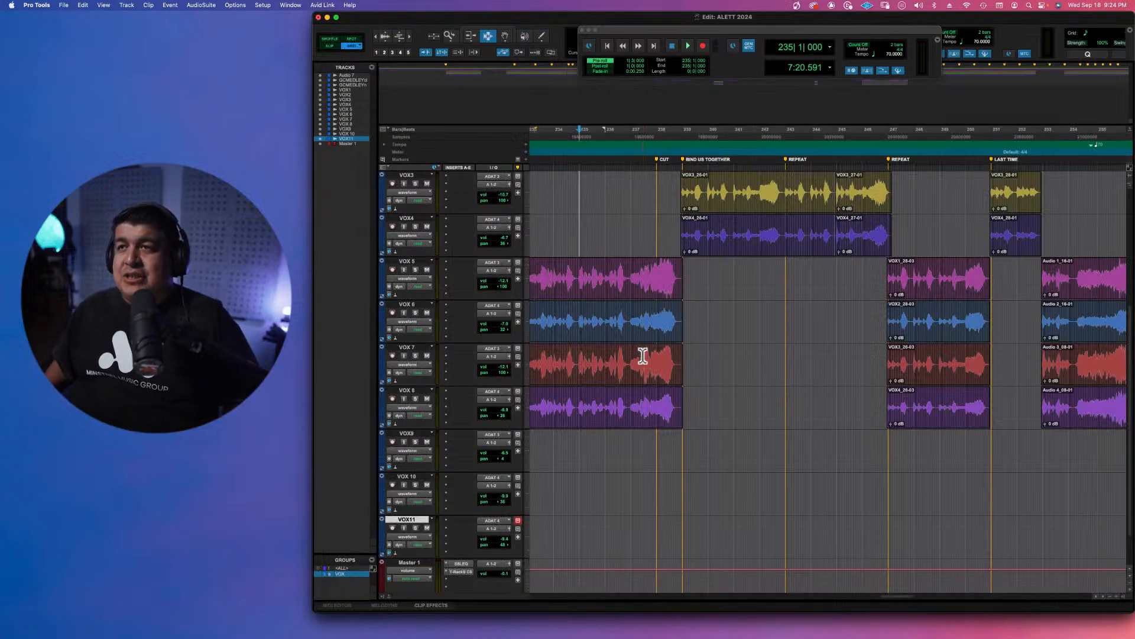
pyautogui.scroll(5, 644, 355)
pyautogui.scroll(-1, 643, 355)
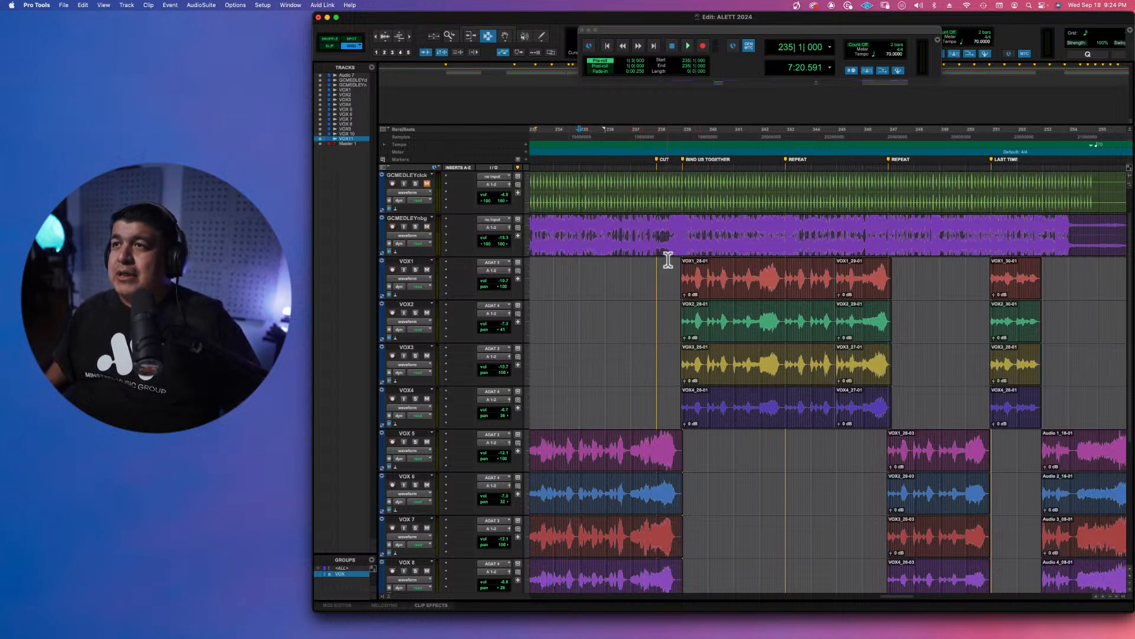
# Examine how the backing vocal clips are spread over the VOX tracks between the SOLO BRASS and THE BLESSING G SOLO markers.
pyautogui.hscroll(2, 651, 347)
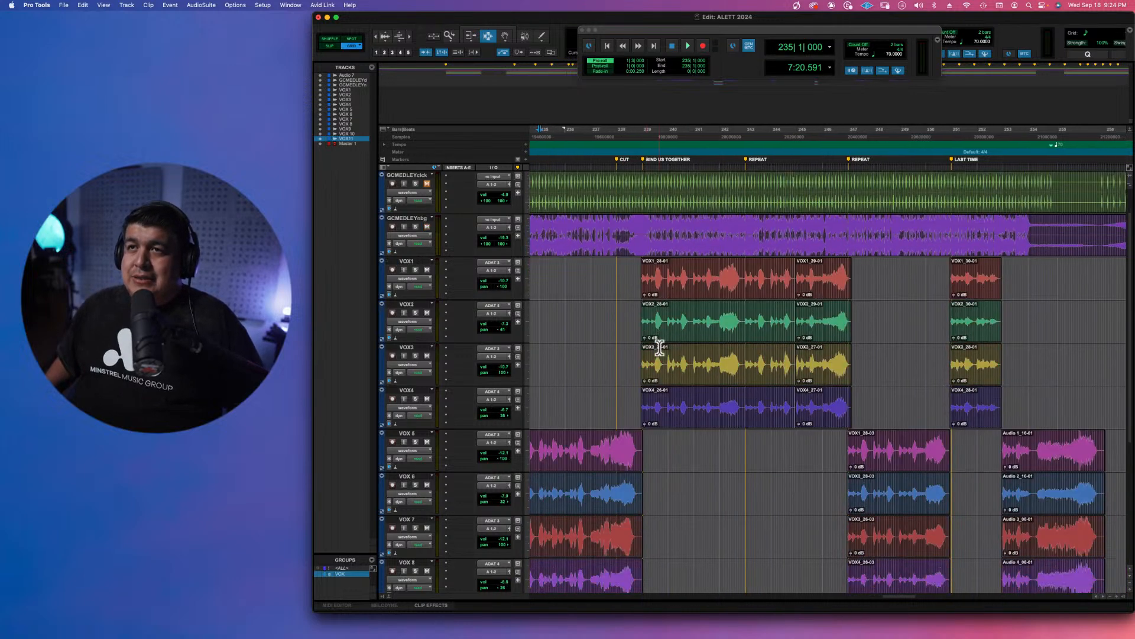
pyautogui.scroll(-1, 592, 326)
pyautogui.scroll(-4, 426, 350)
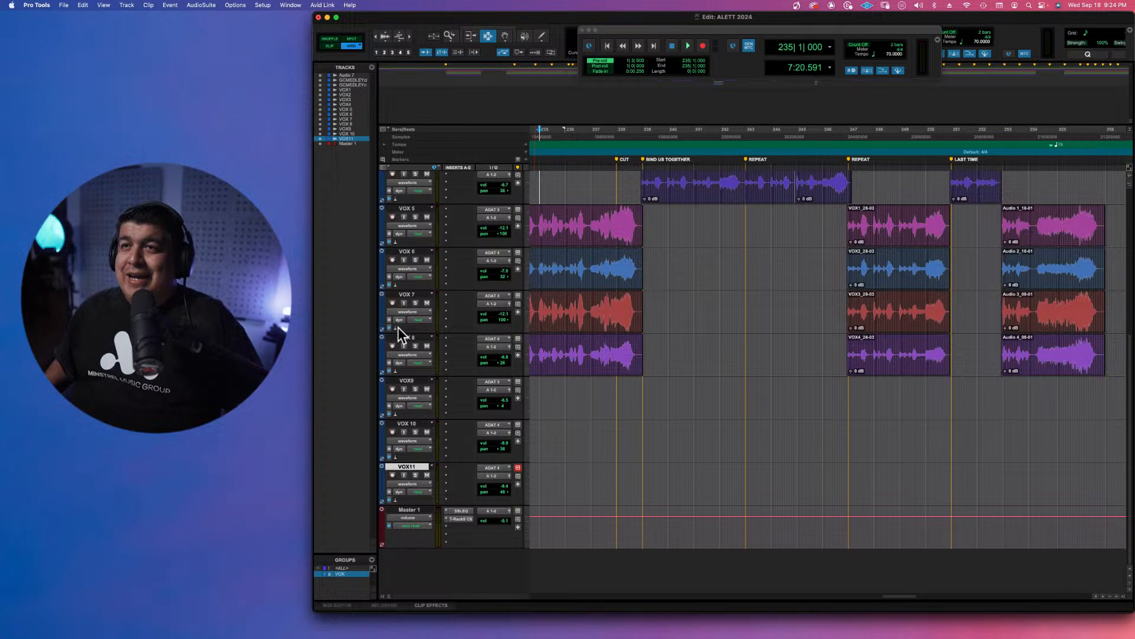
pyautogui.scroll(6, 398, 332)
pyautogui.scroll(-5, 407, 377)
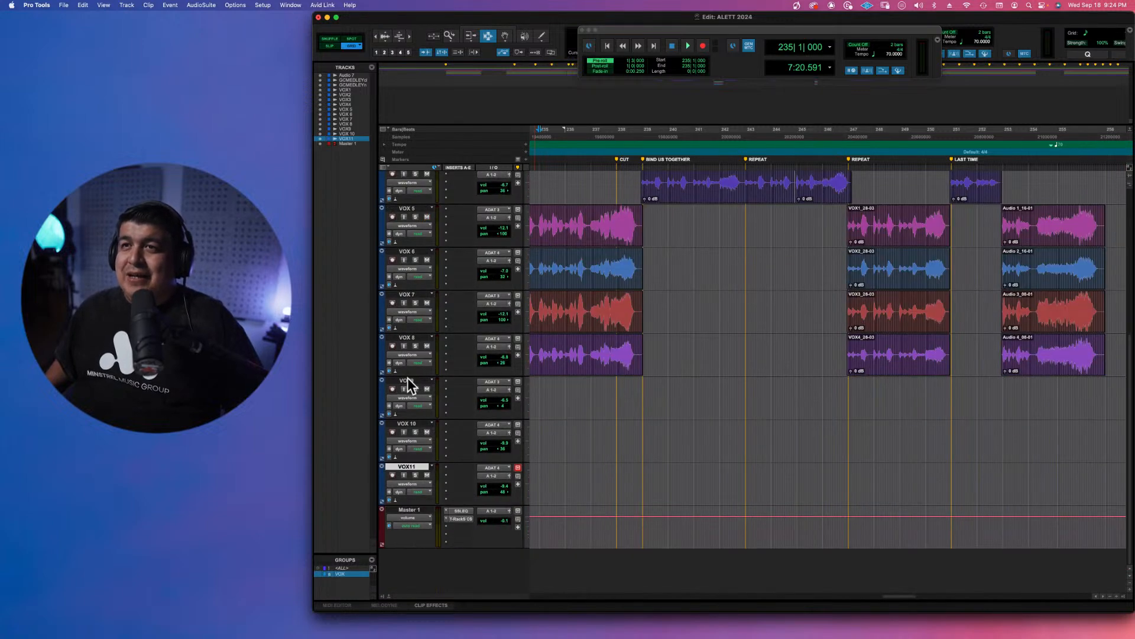
pyautogui.scroll(3, 407, 377)
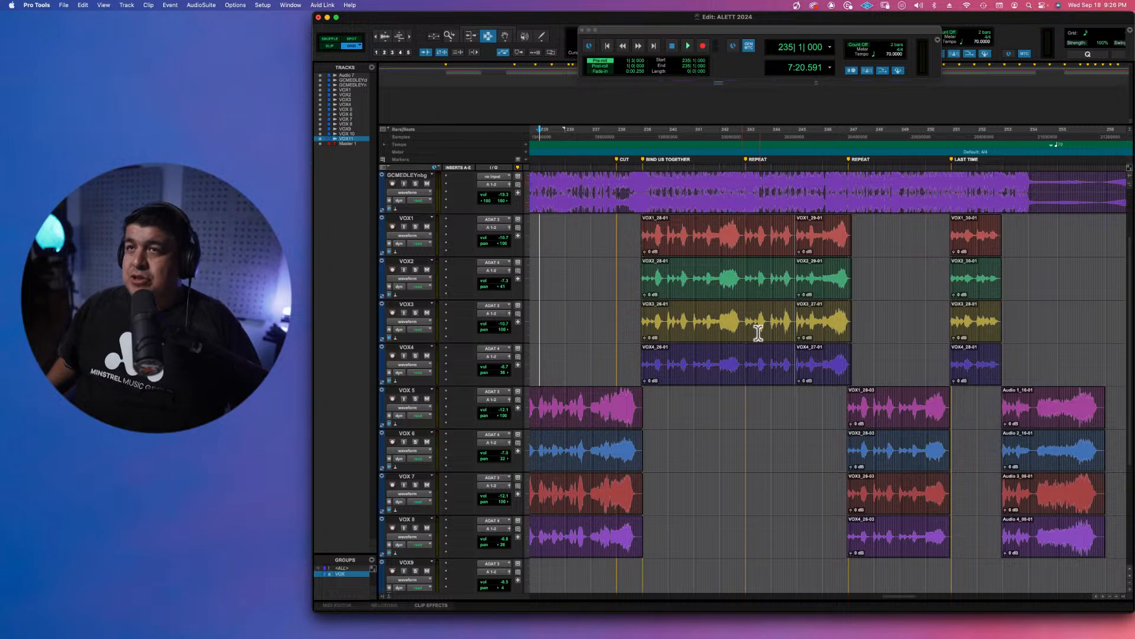
pyautogui.hscroll(5, 765, 303)
pyautogui.scroll(3, 760, 320)
pyautogui.scroll(-6, 757, 325)
pyautogui.scroll(3, 755, 329)
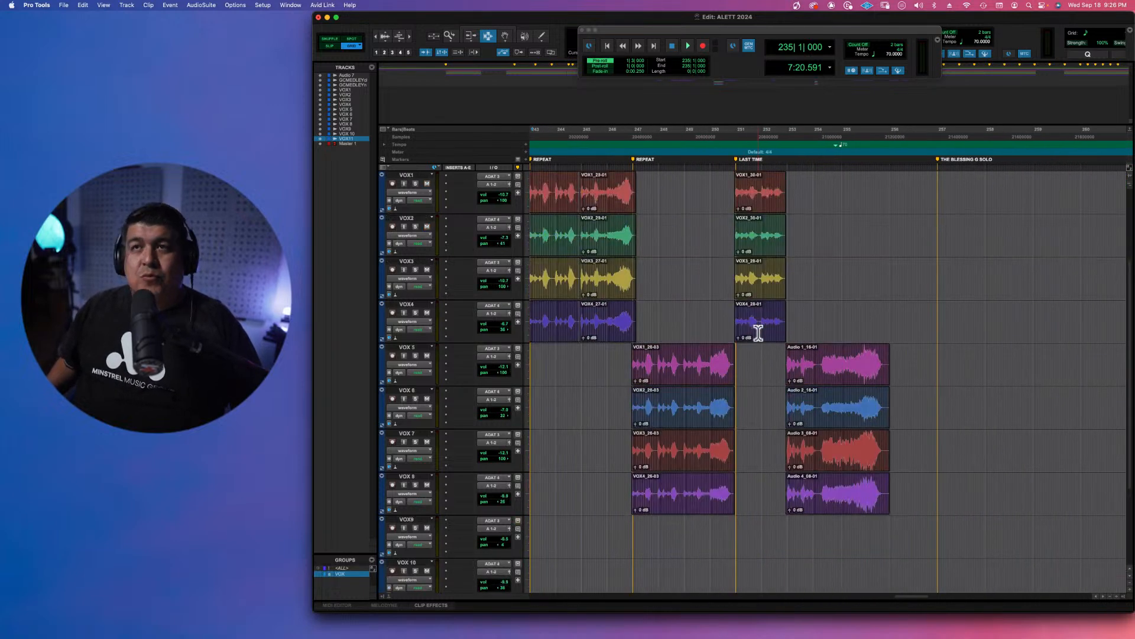
pyautogui.scroll(1, 758, 333)
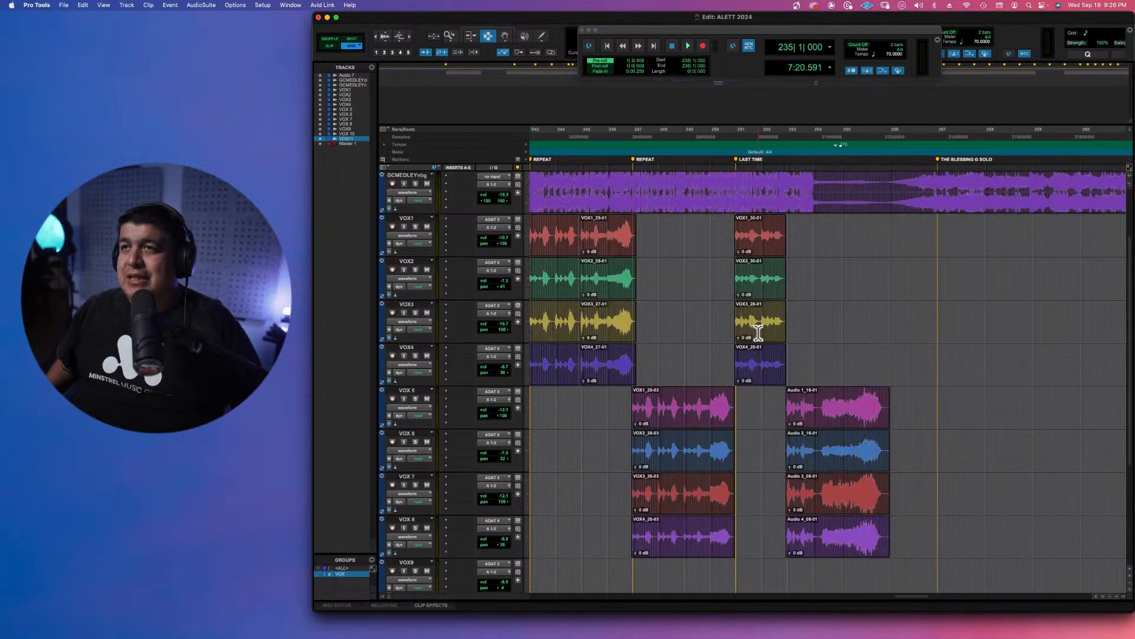
pyautogui.hscroll(-15, 758, 333)
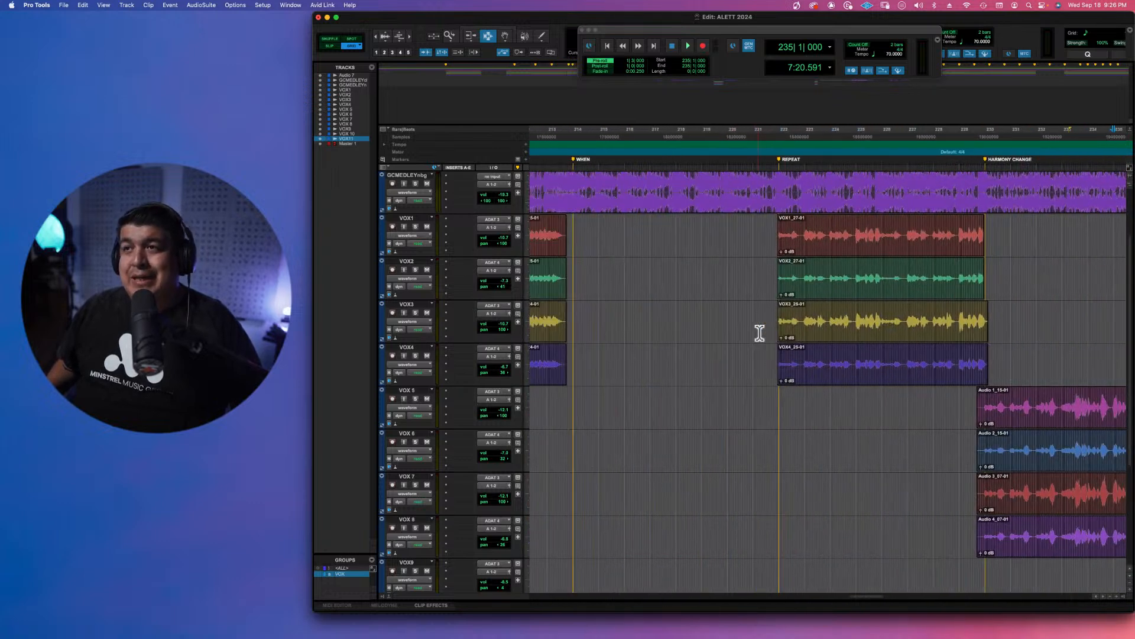
pyautogui.hscroll(-8, 759, 333)
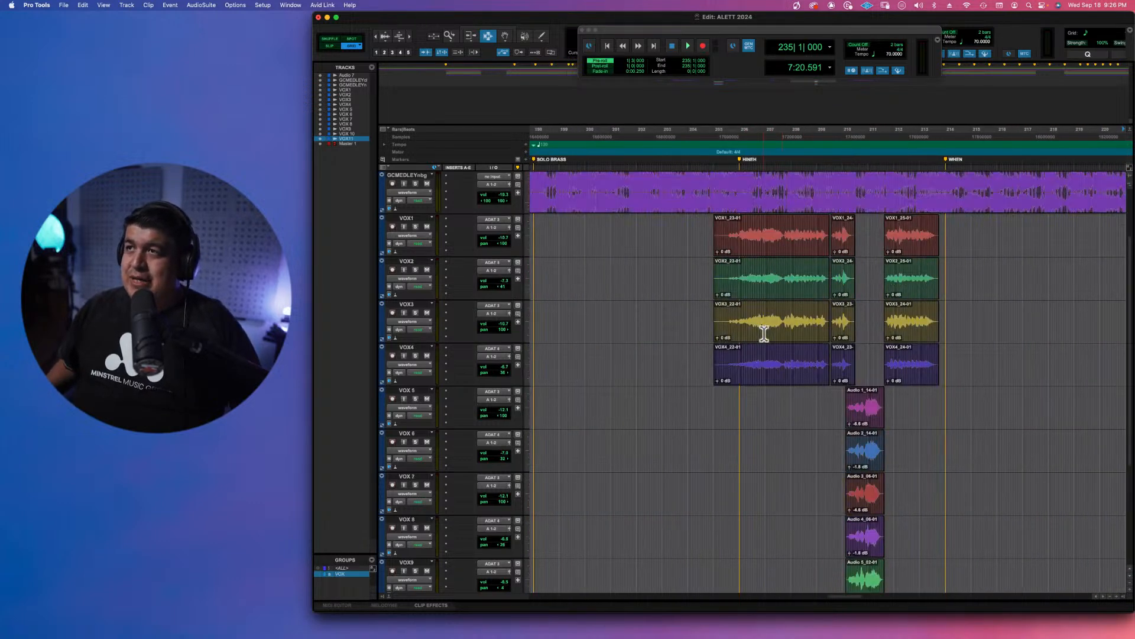
pyautogui.hscroll(15, 763, 334)
pyautogui.scroll(1, 764, 333)
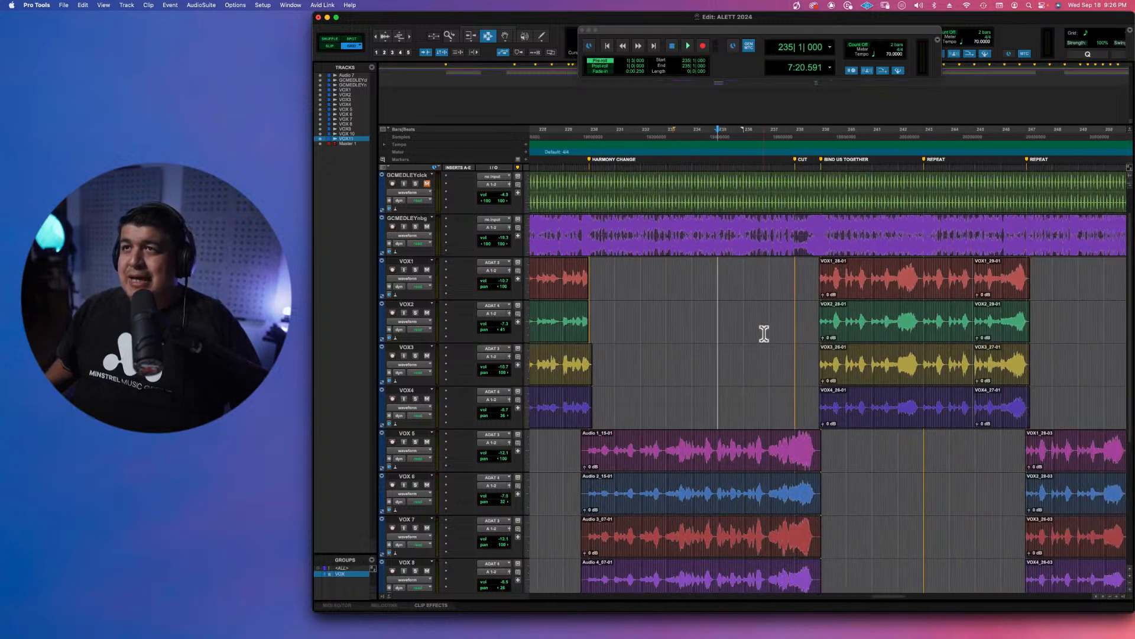
pyautogui.hscroll(3, 764, 333)
pyautogui.scroll(-1, 764, 333)
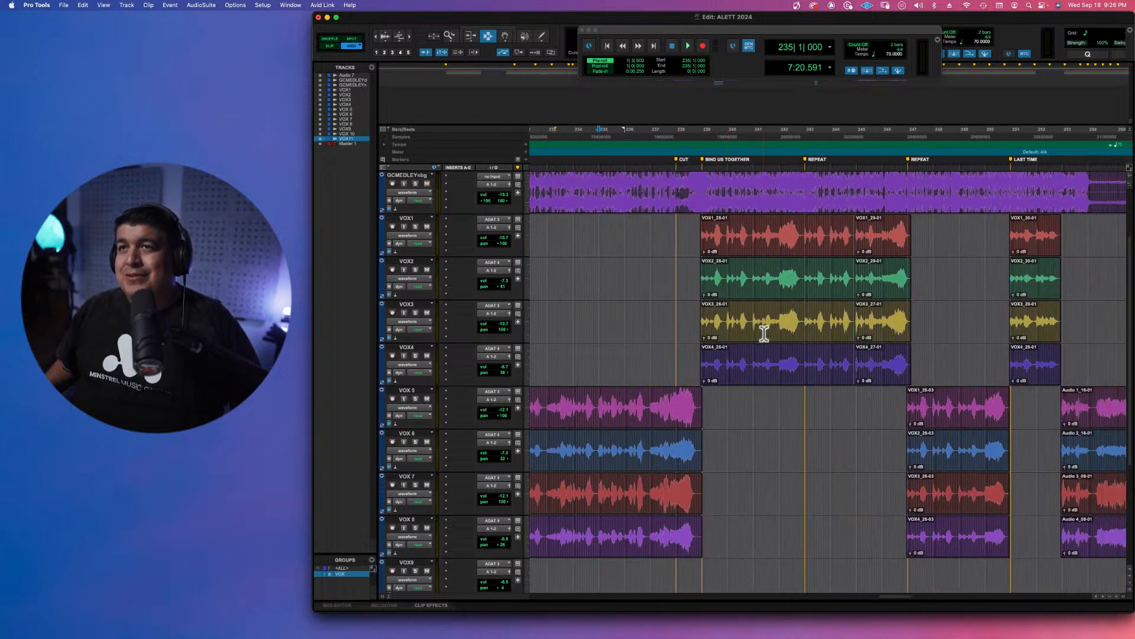
pyautogui.hscroll(5, 764, 333)
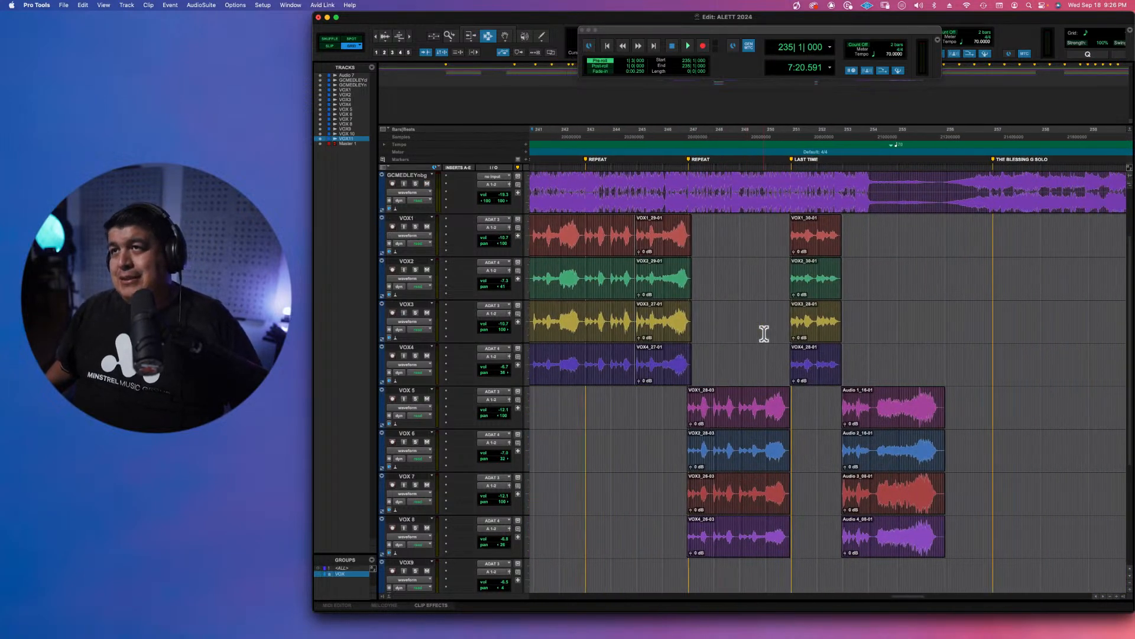
pyautogui.hscroll(2, 764, 334)
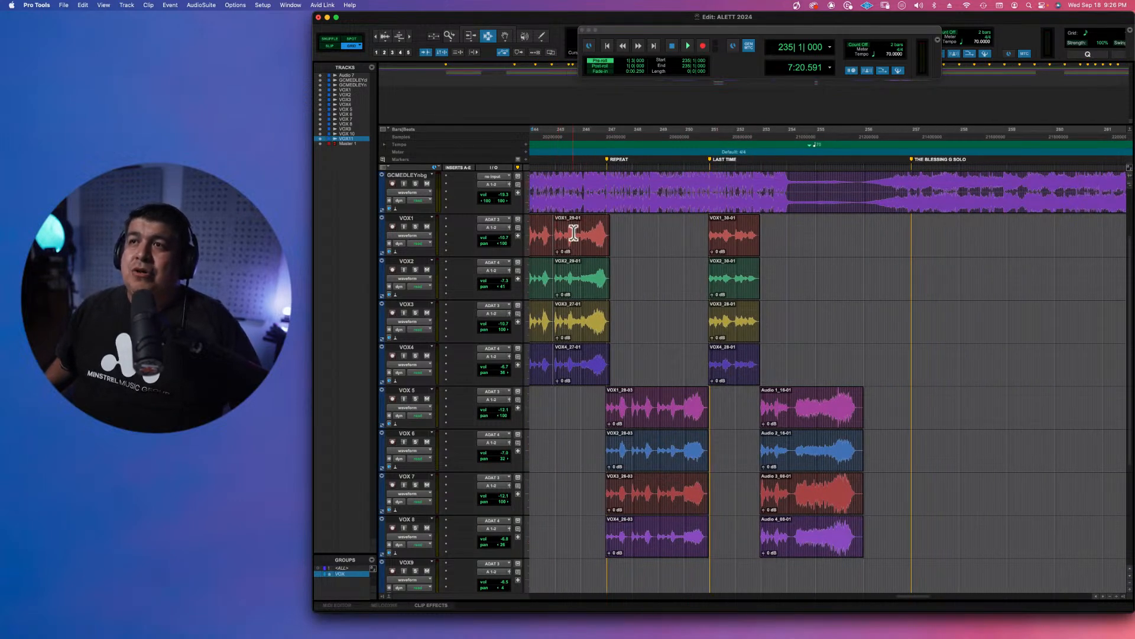
pyautogui.hscroll(-1, 589, 246)
pyautogui.hscroll(-1, 591, 248)
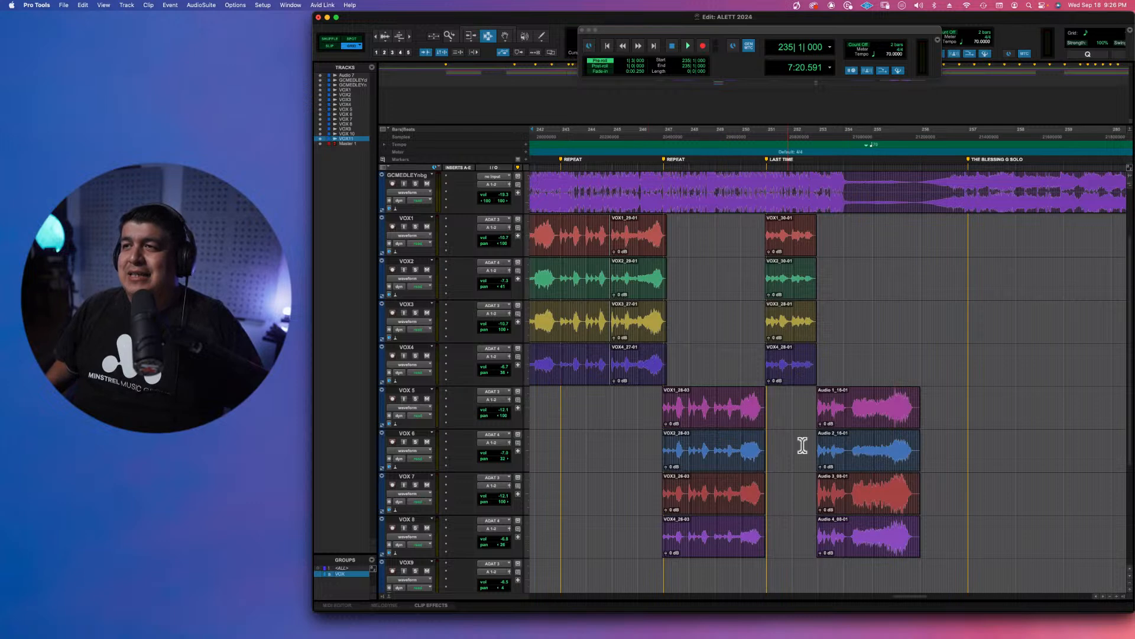
# Examine the vocal clips from the AMEN marker to ENDING, including an overview of the whole session and the point where the clips stop.
pyautogui.hscroll(10, 816, 447)
pyautogui.scroll(2, 816, 448)
pyautogui.hscroll(12, 816, 448)
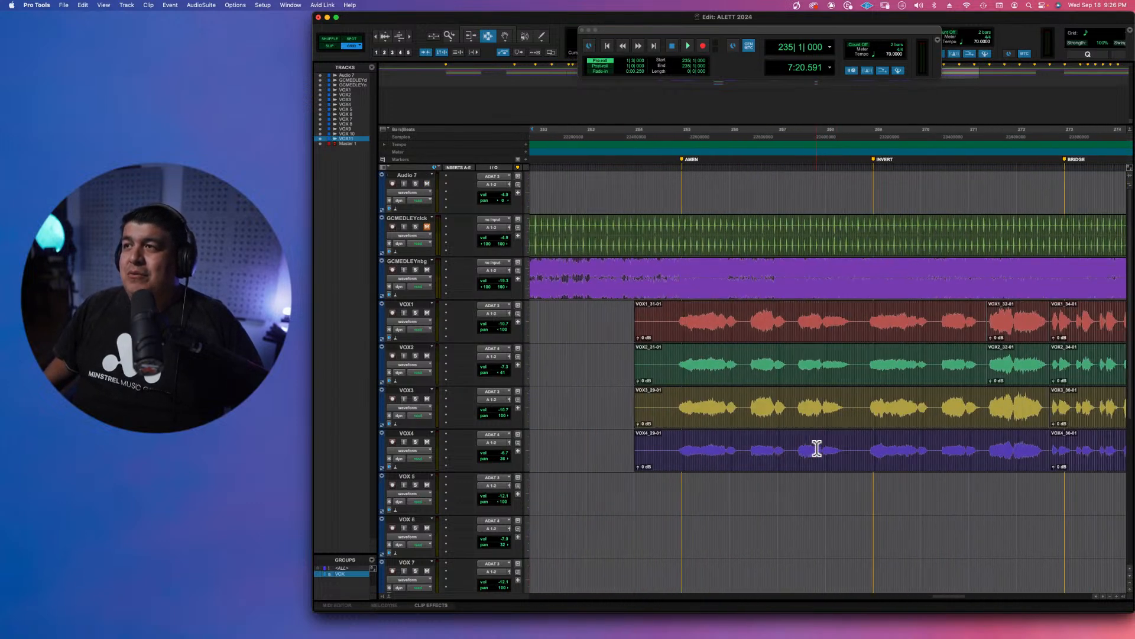
pyautogui.scroll(-2, 817, 448)
pyautogui.scroll(4, 817, 448)
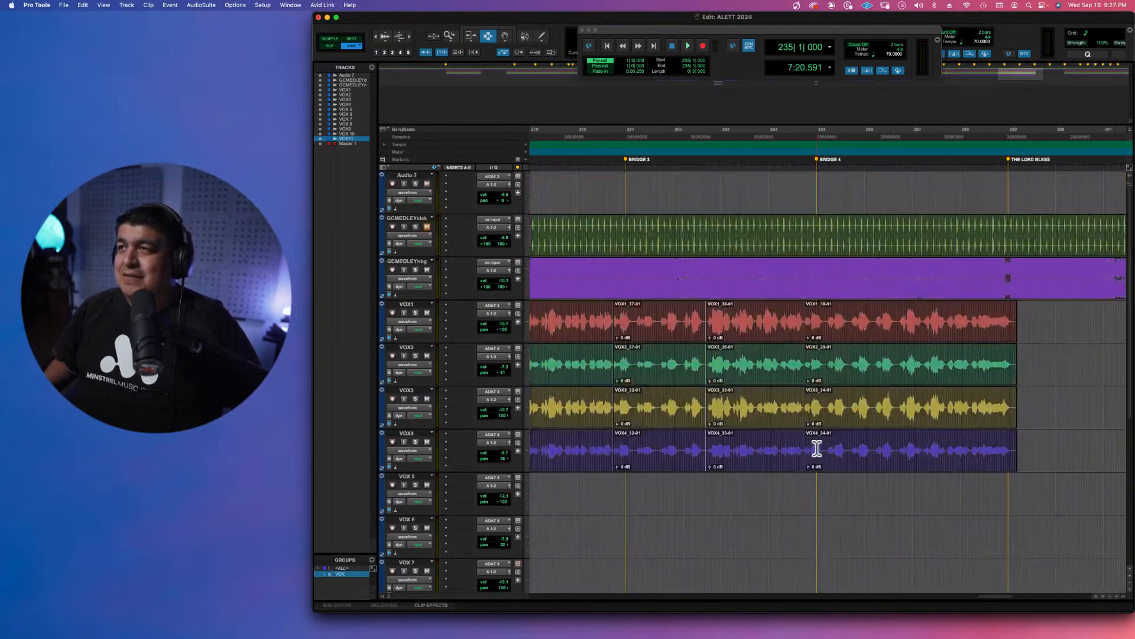
pyautogui.hscroll(20, 816, 448)
pyautogui.hscroll(4, 817, 447)
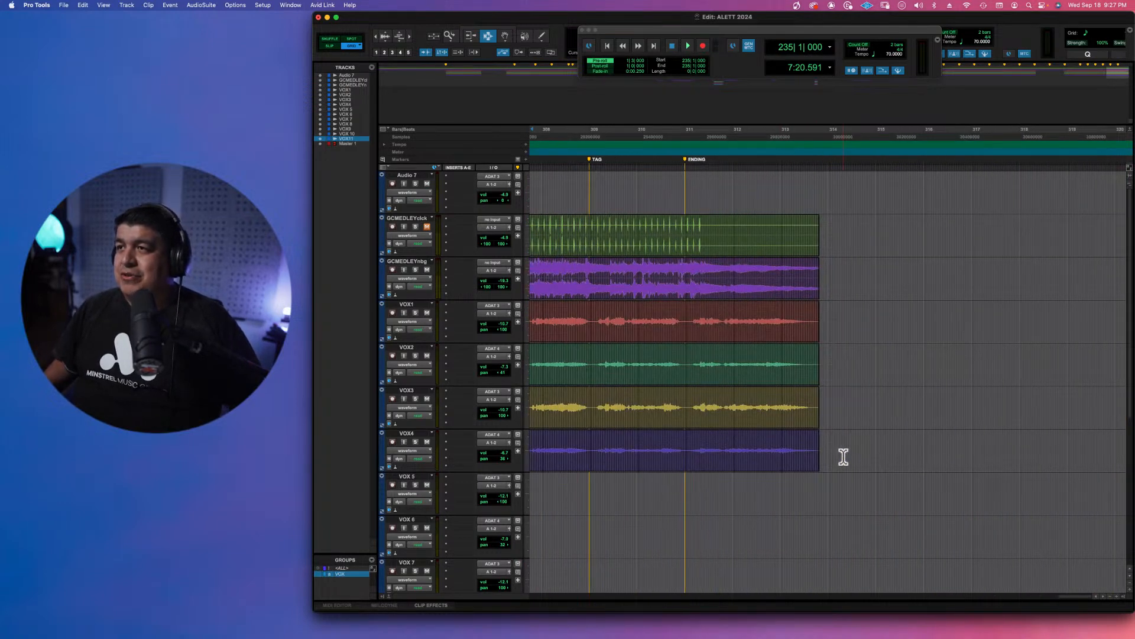
pyautogui.scroll(-8, 844, 457)
pyautogui.scroll(8, 844, 457)
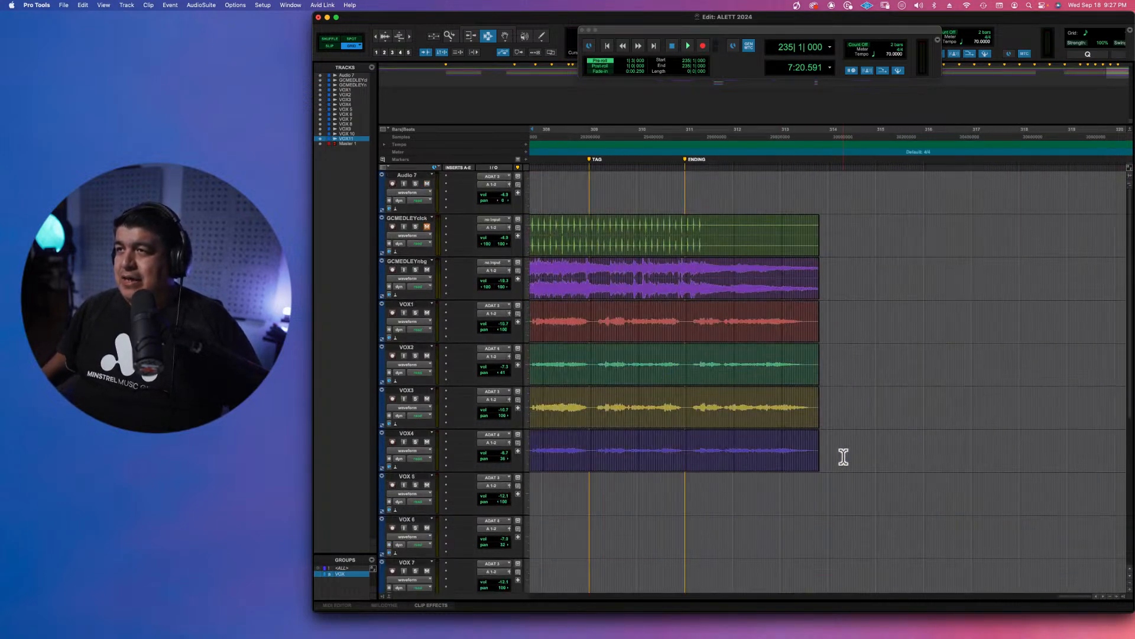
pyautogui.scroll(-3, 844, 457)
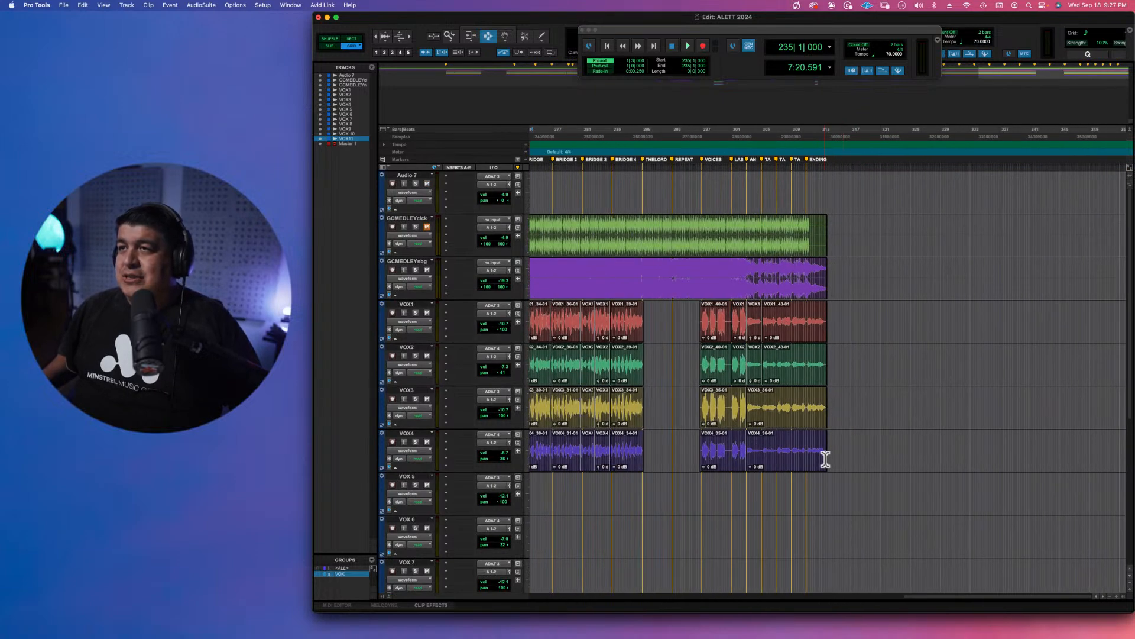
pyautogui.scroll(-5, 824, 458)
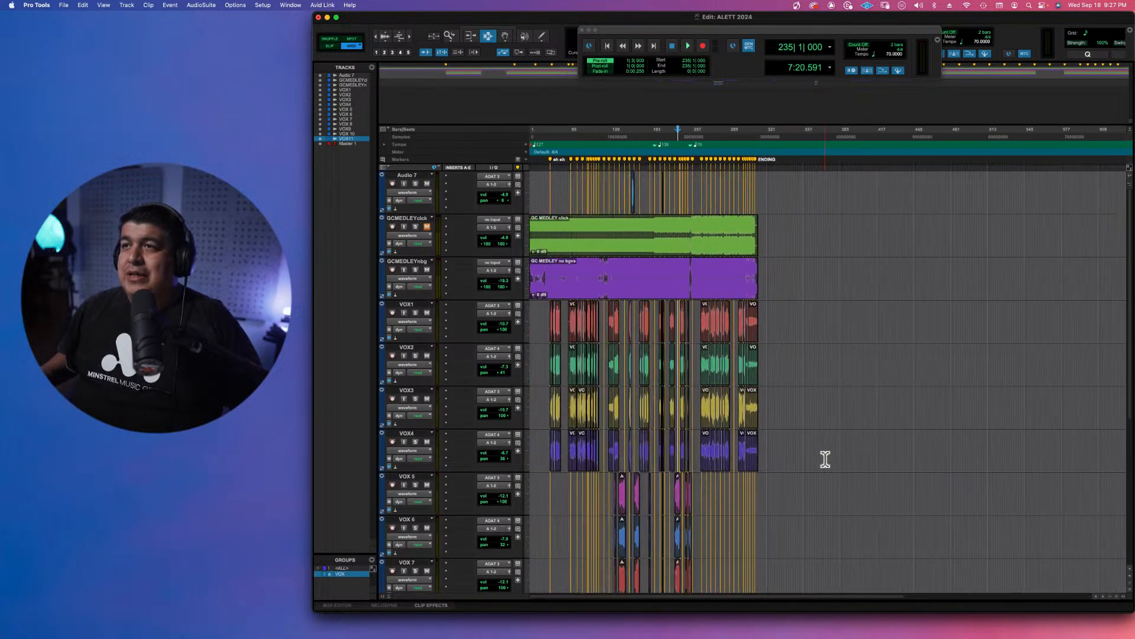
pyautogui.scroll(3, 825, 459)
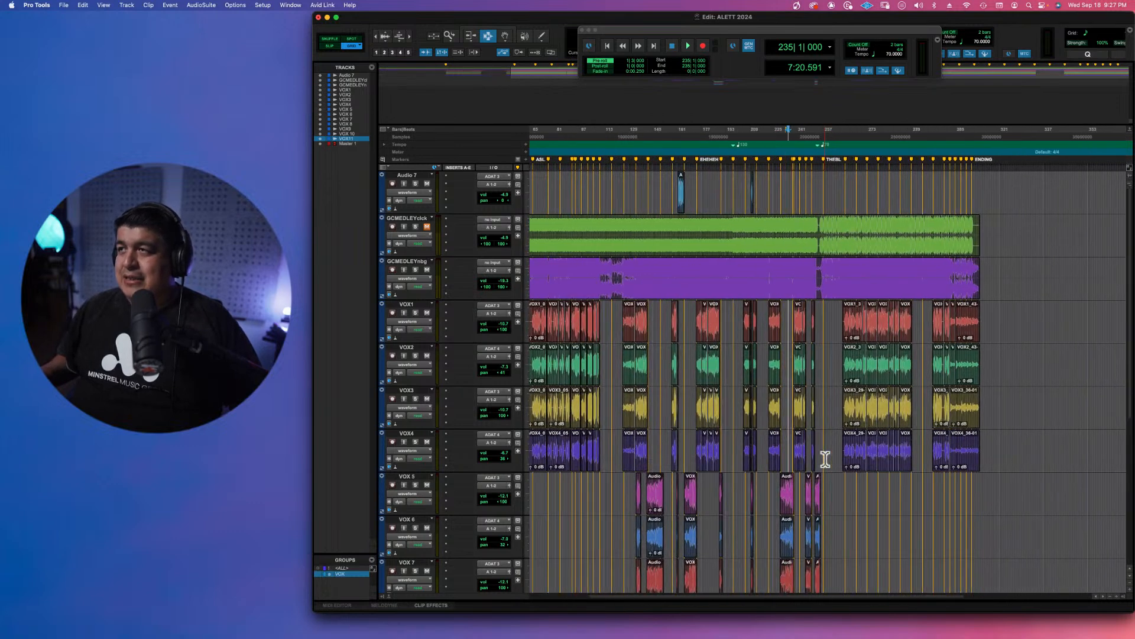
pyautogui.hscroll(5, 825, 458)
pyautogui.press('t')
pyautogui.press('t')
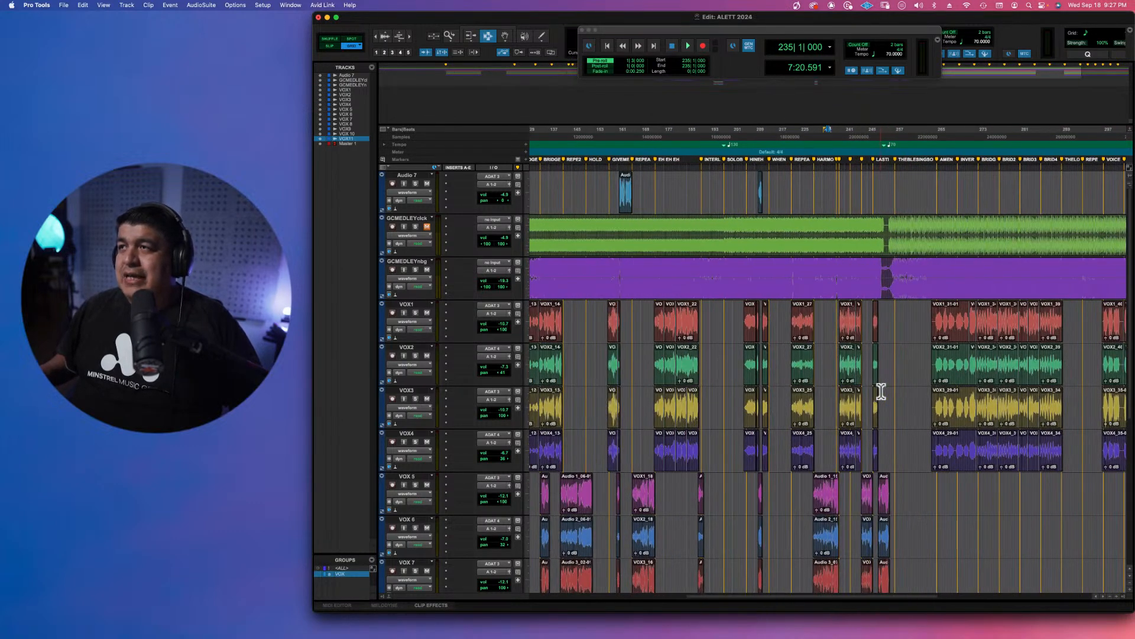
pyautogui.hscroll(10, 881, 391)
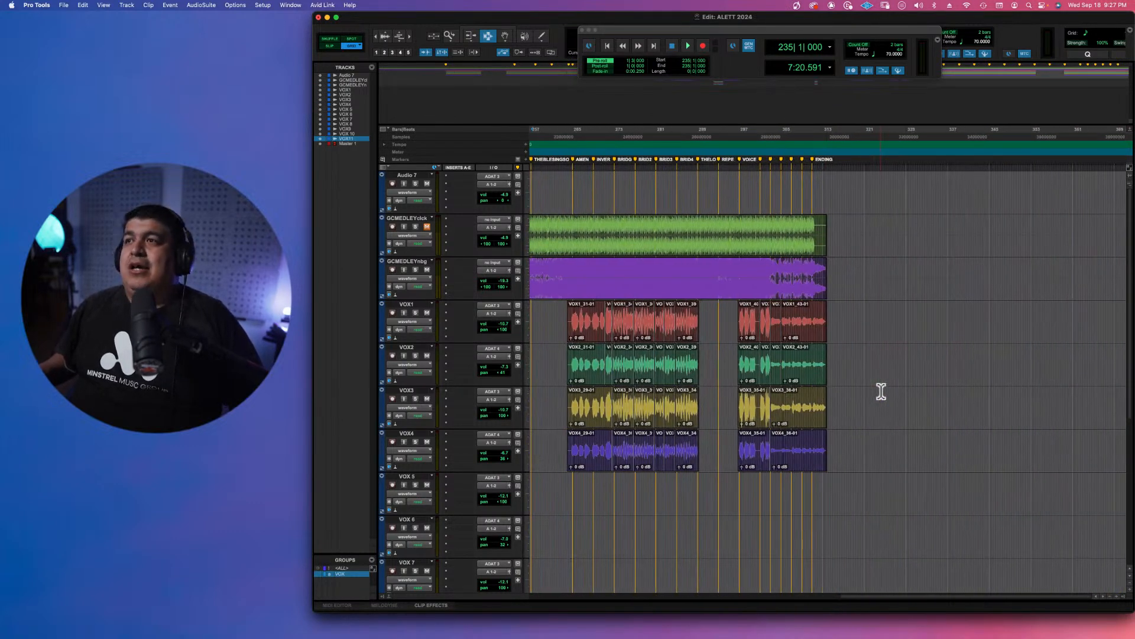
pyautogui.scroll(1, 849, 353)
pyautogui.scroll(3, 849, 353)
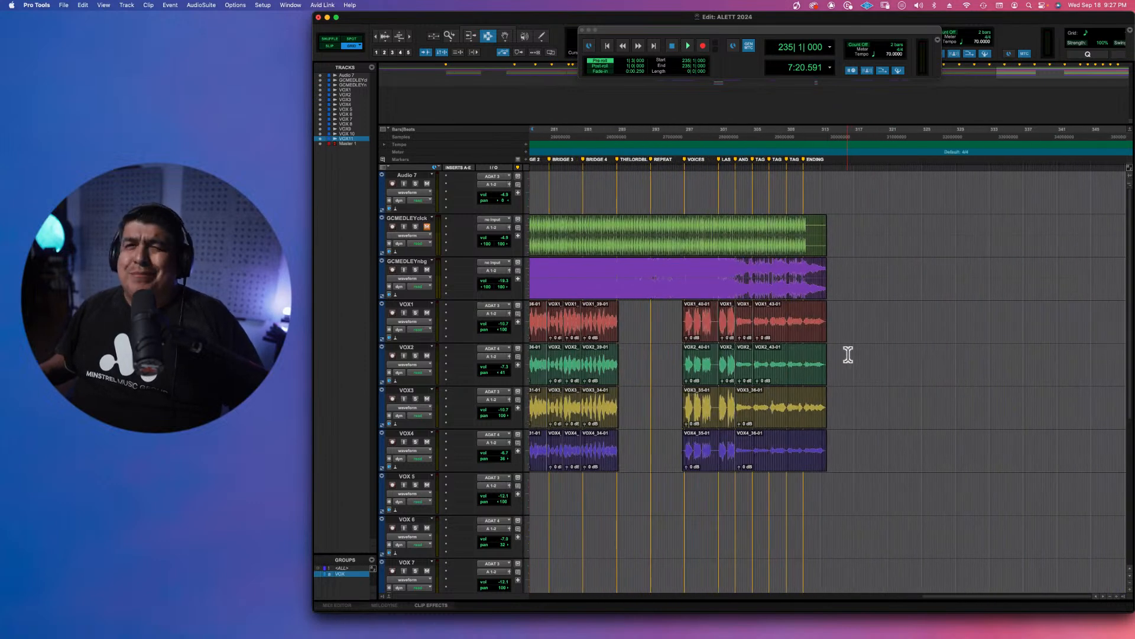
pyautogui.scroll(1, 847, 353)
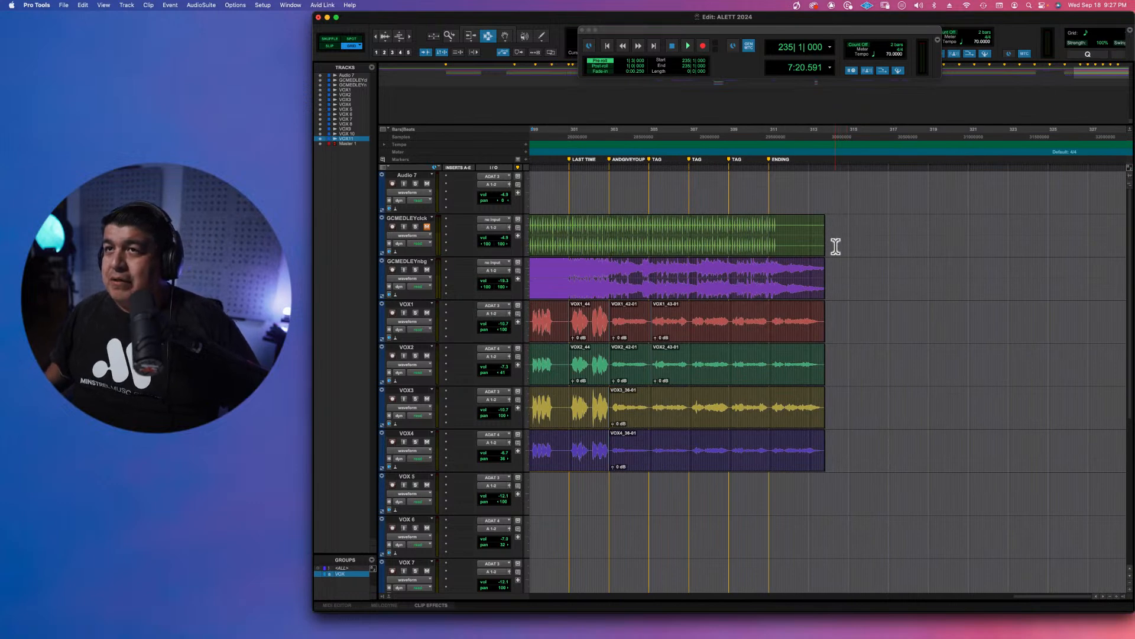
# Select all the vocal tracks from VOX1 through VOX11.
pyautogui.click(407, 304)
pyautogui.scroll(-6, 414, 331)
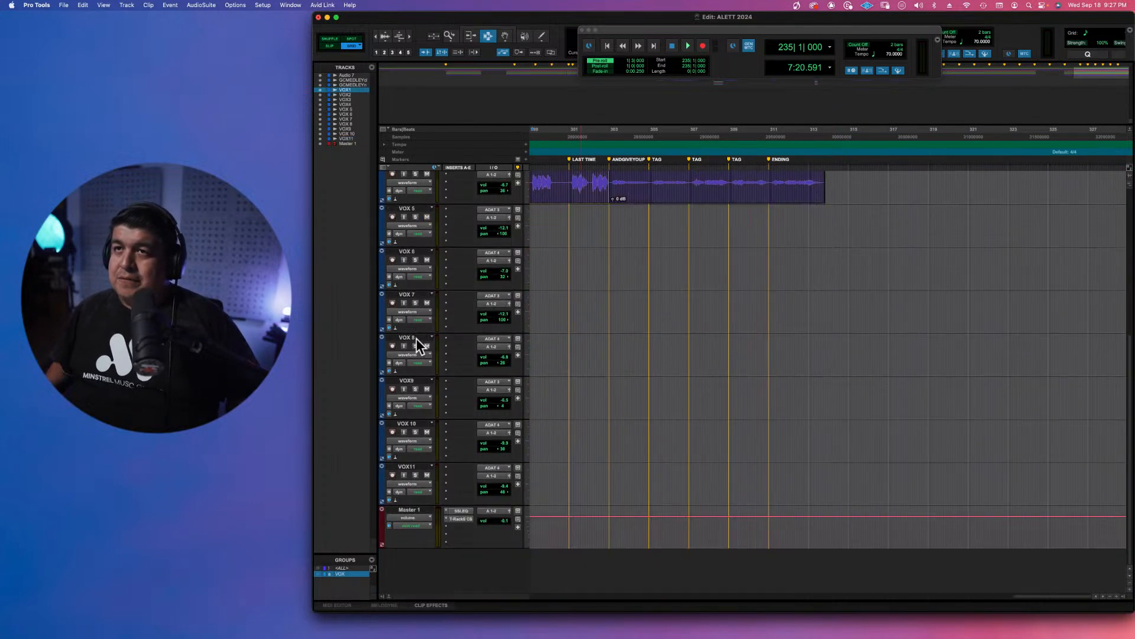
pyautogui.keyDown('shift'); pyautogui.click(408, 466); pyautogui.keyUp('shift')
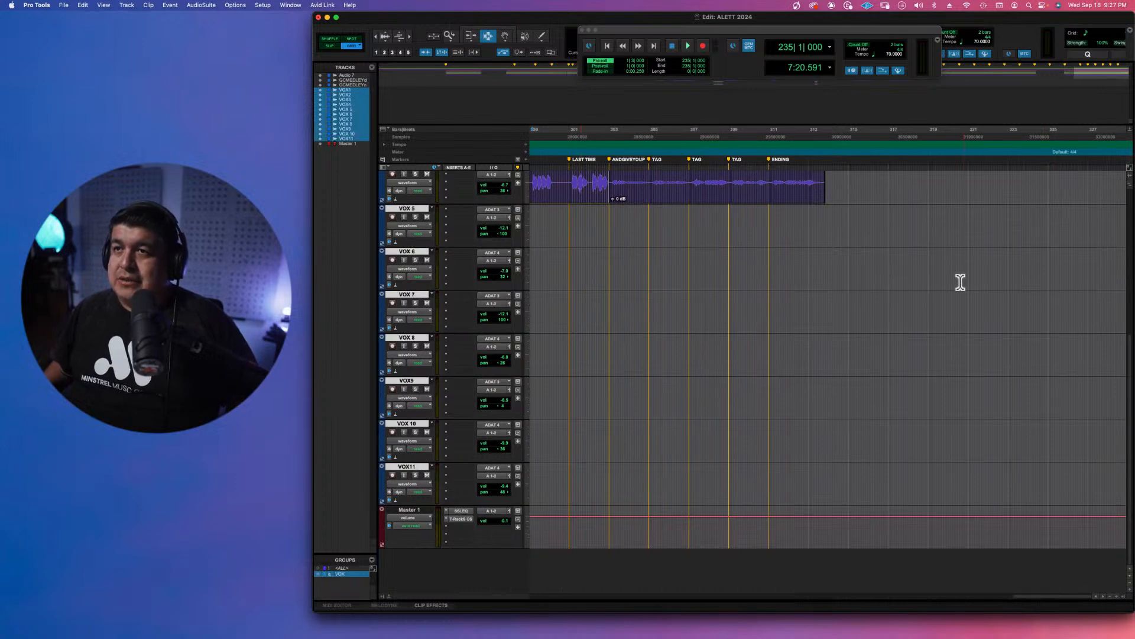
pyautogui.scroll(5, 960, 282)
pyautogui.scroll(2, 960, 282)
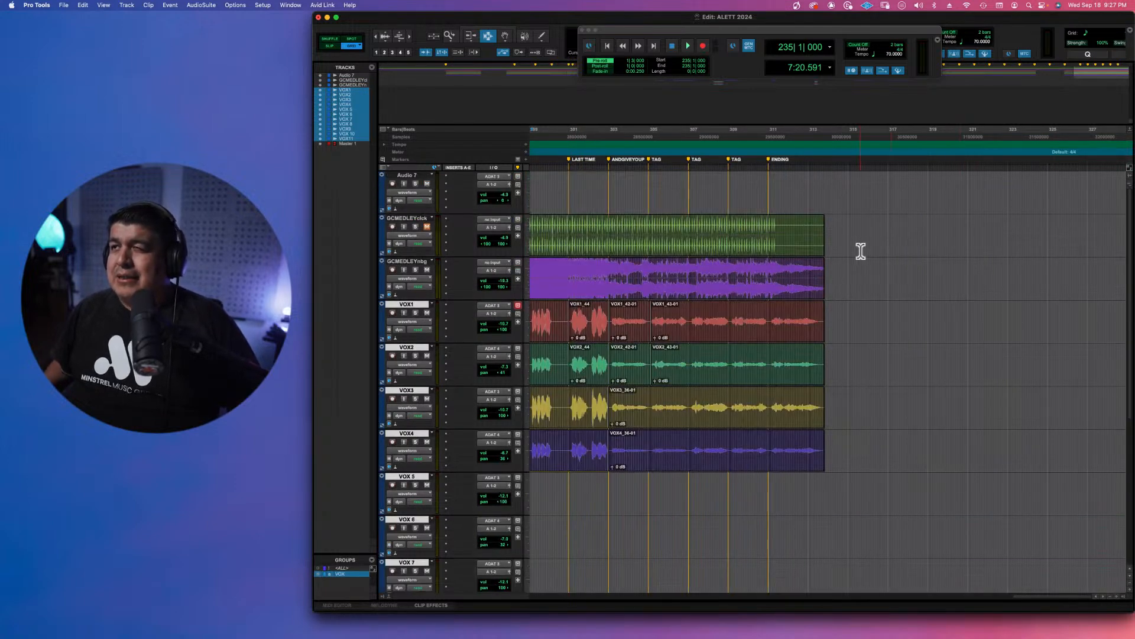
# Select the timeline from just past the last clips back to the session start across VOX1 to VOX11, and move the floating Transport off the toolbar.
pyautogui.click(825, 247)
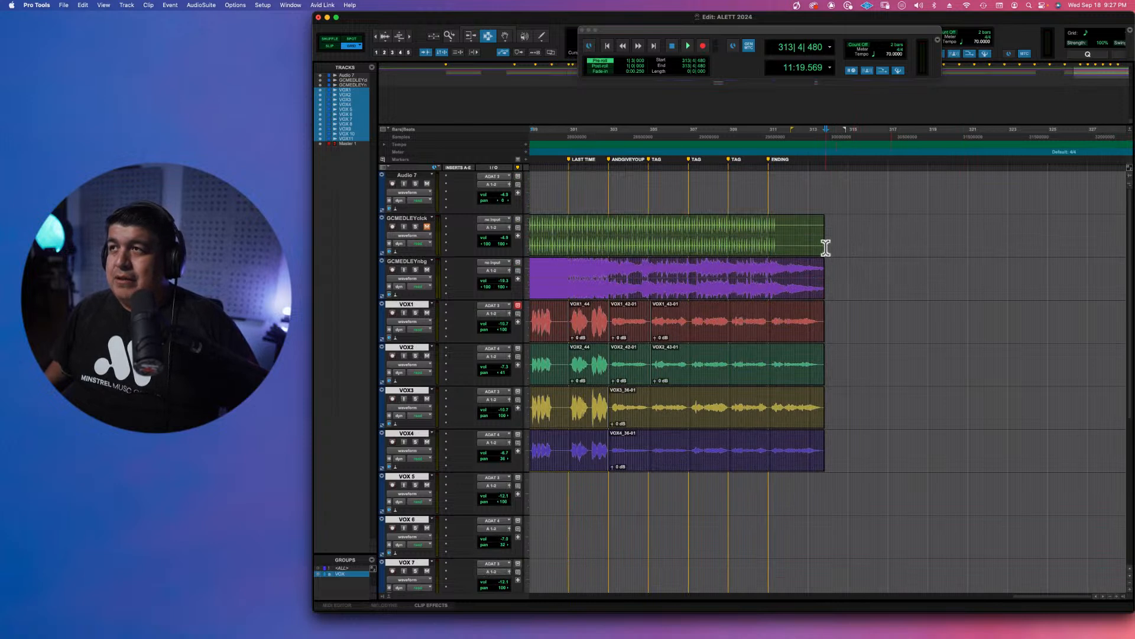
pyautogui.click(825, 321)
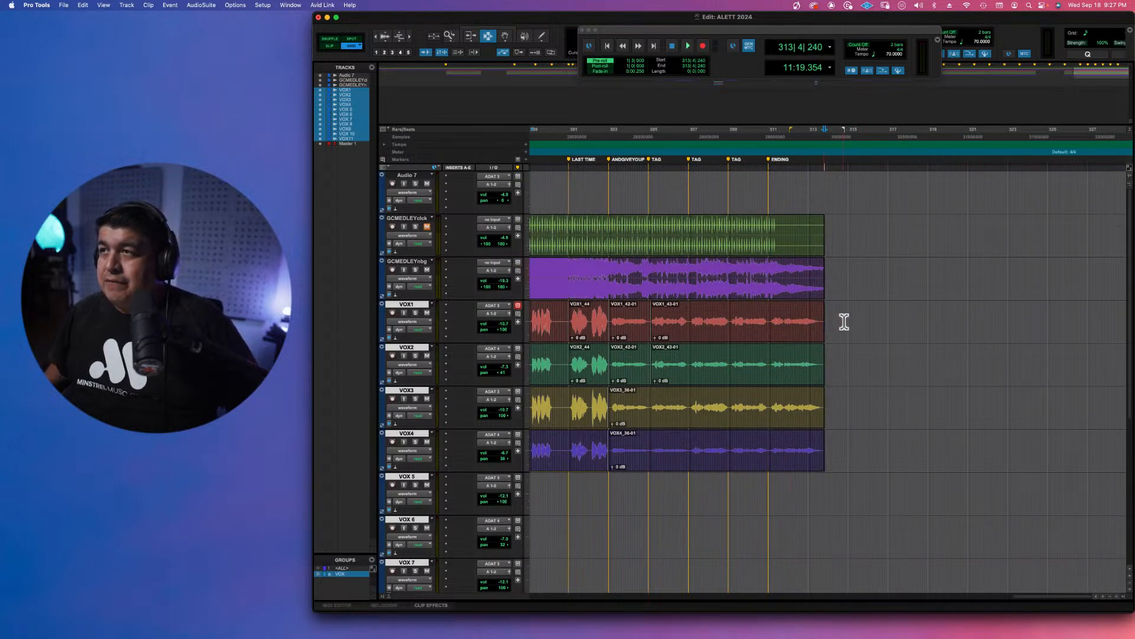
pyautogui.click(849, 315)
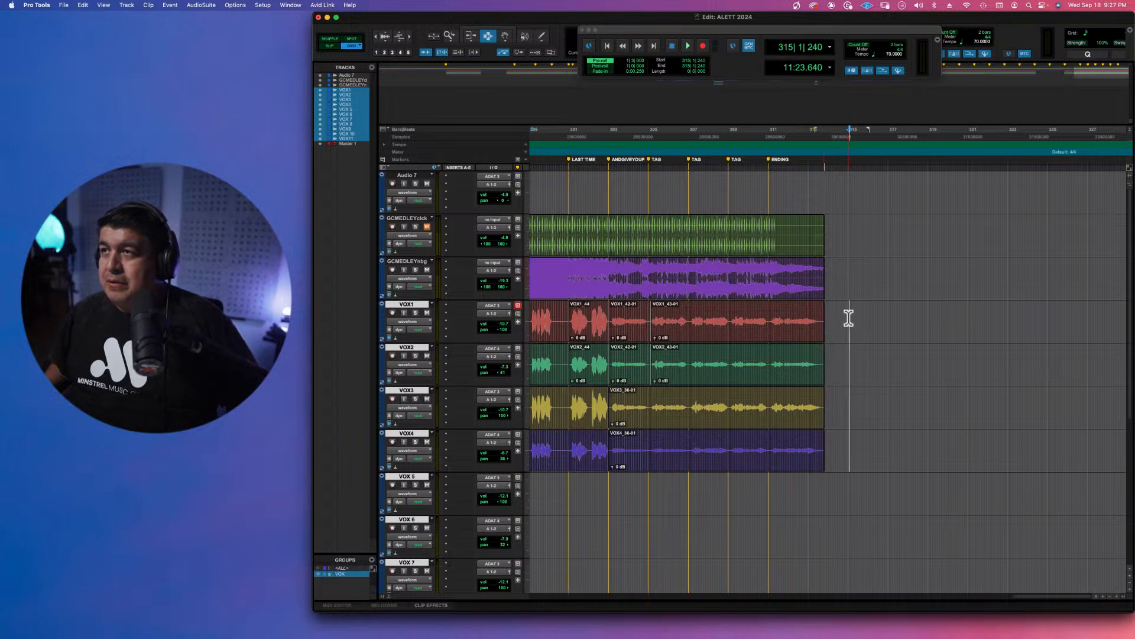
pyautogui.moveTo(850, 317); pyautogui.dragTo(519, 476)
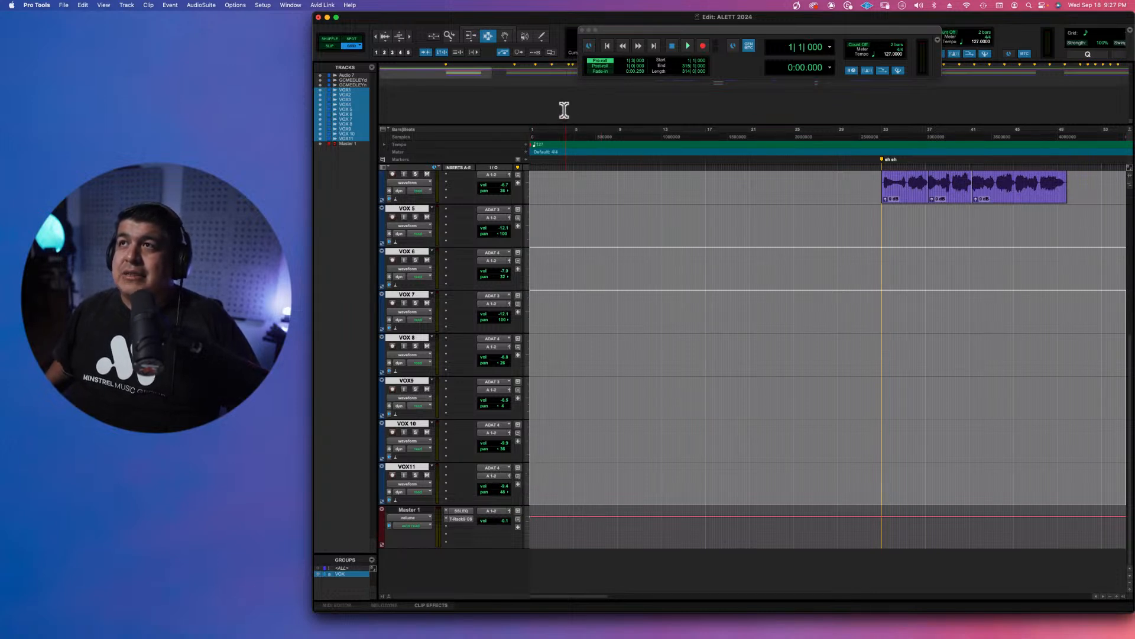
pyautogui.moveTo(651, 30); pyautogui.dragTo(642, 141)
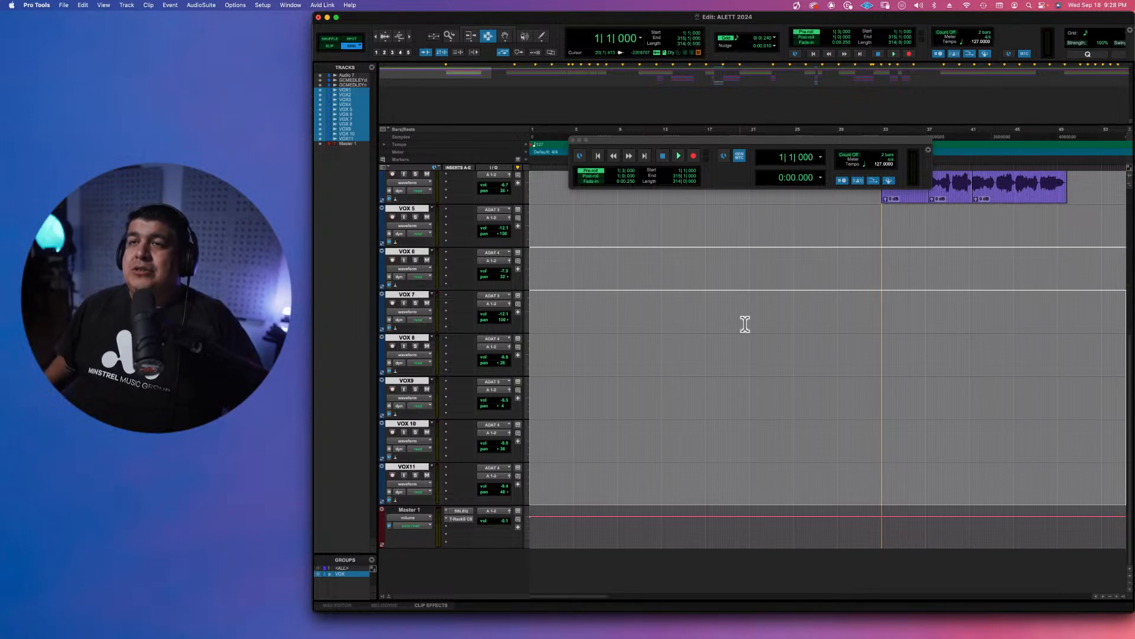
# Examine the selected range across the VOX tracks from the session start to just past the last clips.
pyautogui.hscroll(5, 868, 350)
pyautogui.scroll(6, 867, 351)
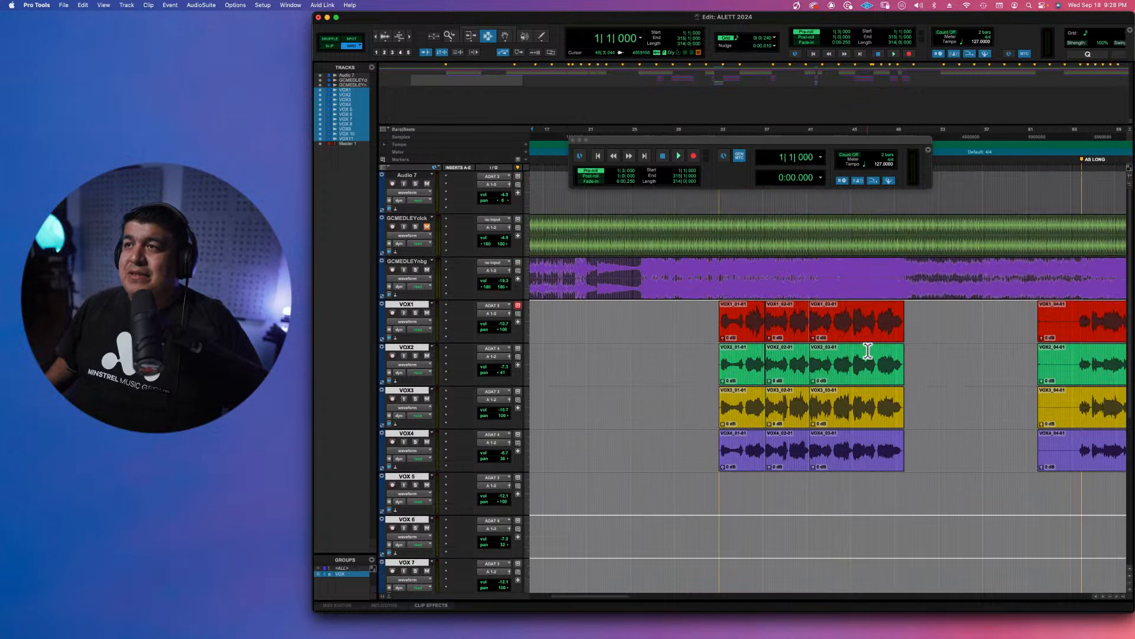
pyautogui.hscroll(16, 868, 350)
pyautogui.scroll(-7, 867, 351)
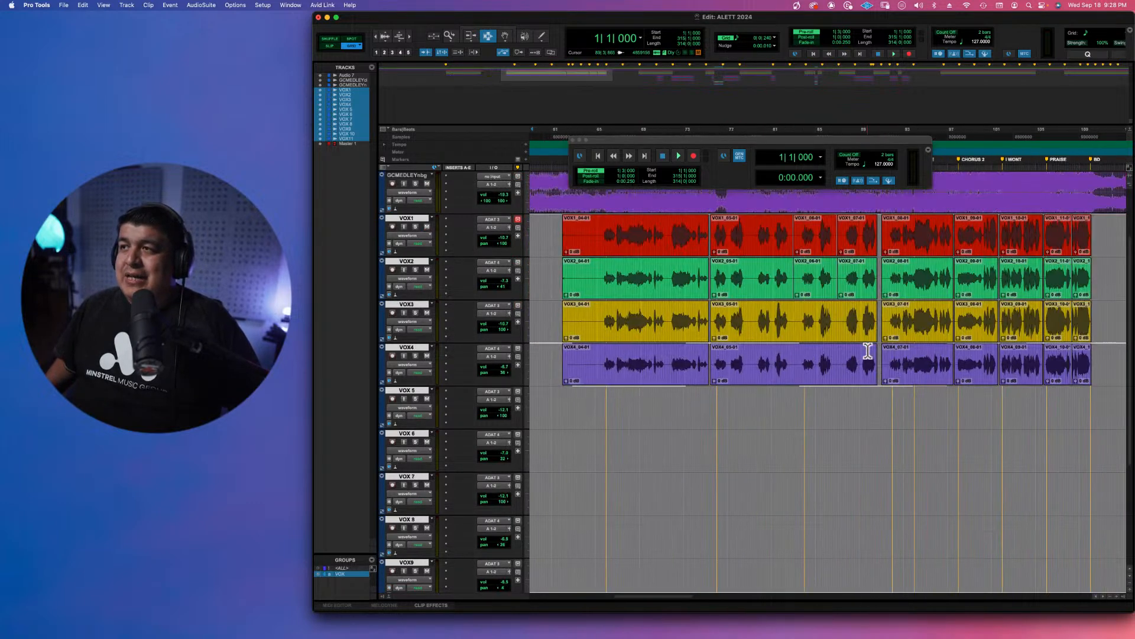
pyautogui.scroll(2, 868, 350)
pyautogui.hscroll(16, 867, 351)
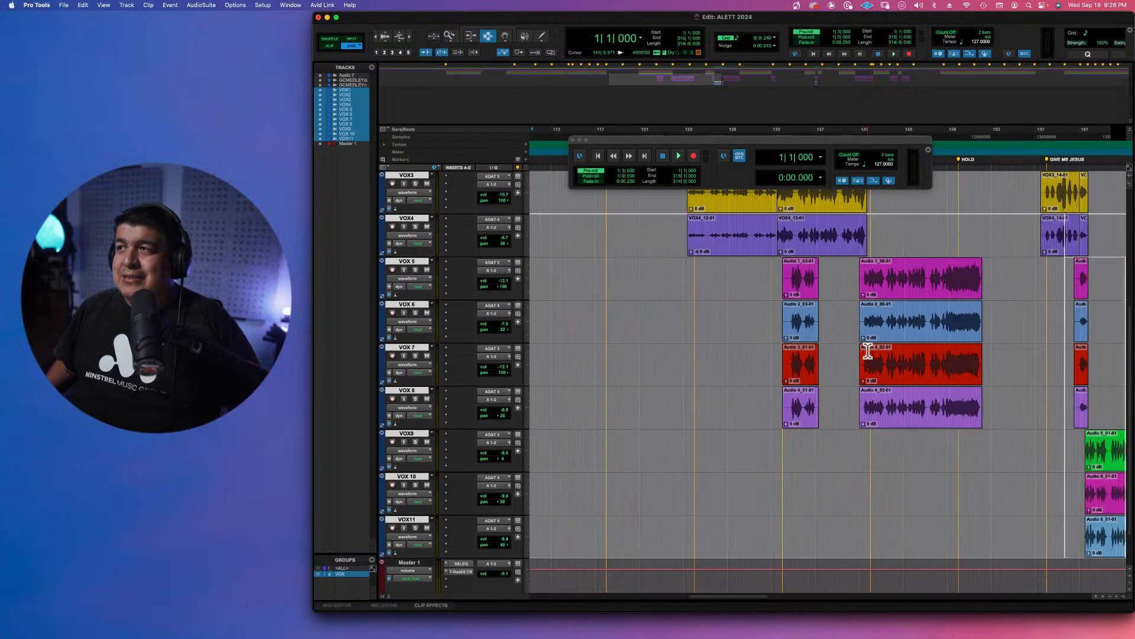
pyautogui.hscroll(12, 868, 351)
pyautogui.scroll(3, 867, 350)
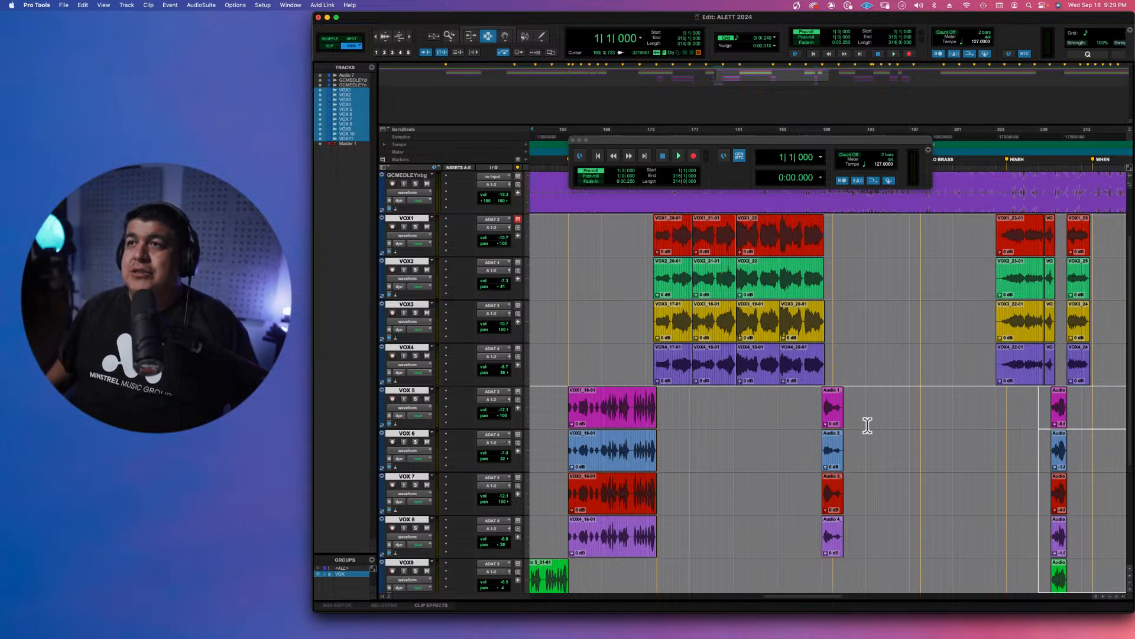
pyautogui.hscroll(15, 867, 425)
pyautogui.scroll(3, 867, 425)
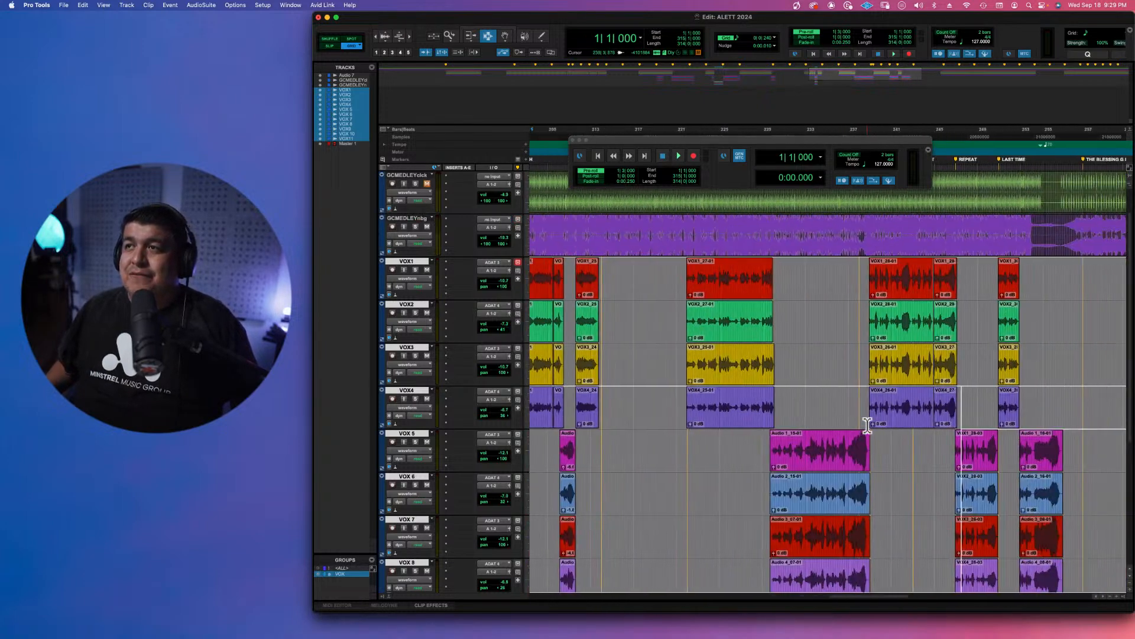
pyautogui.hscroll(7, 867, 425)
pyautogui.scroll(-3, 867, 425)
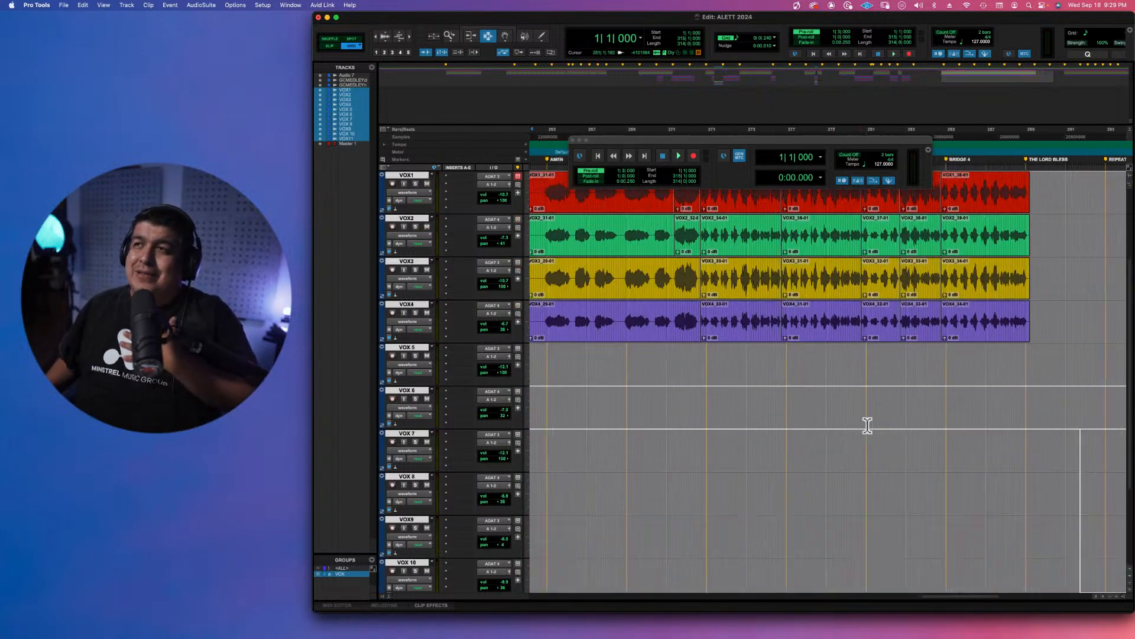
pyautogui.scroll(3, 867, 425)
pyautogui.hscroll(6, 866, 426)
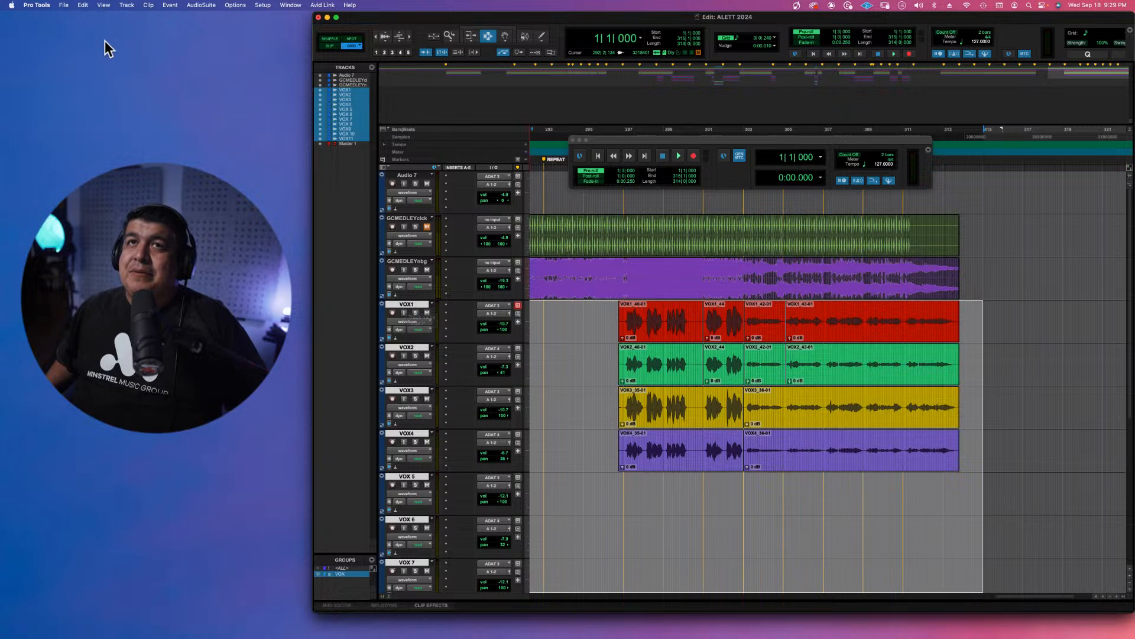
# Consolidate the selected range on VOX1 to VOX11 into one continuous clip per track.
pyautogui.click(83, 5)
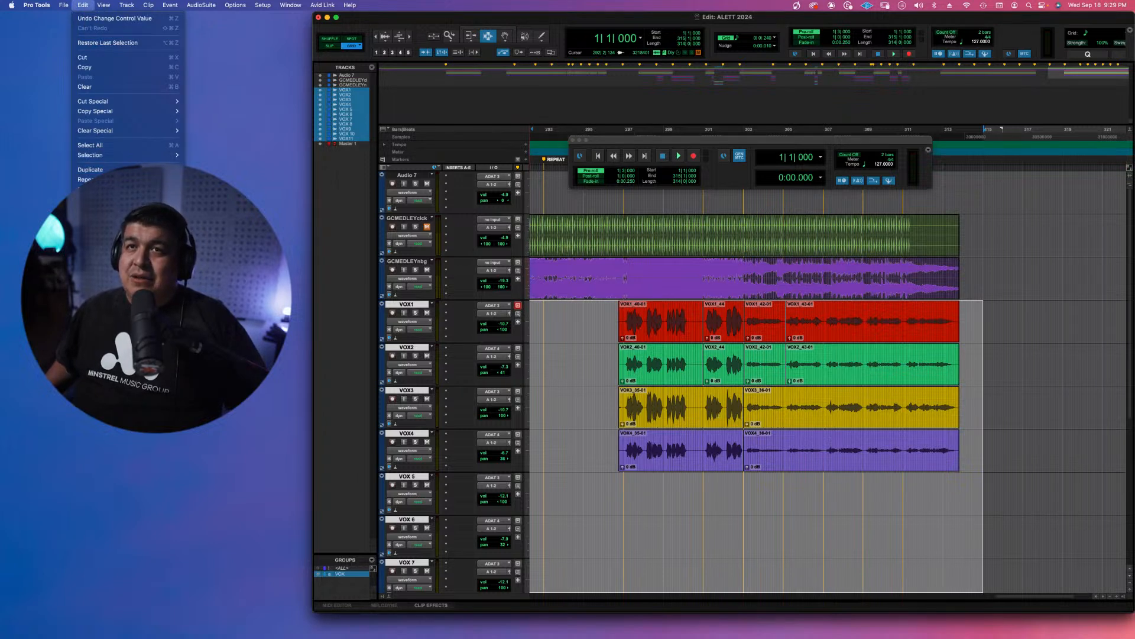
pyautogui.click(101, 252)
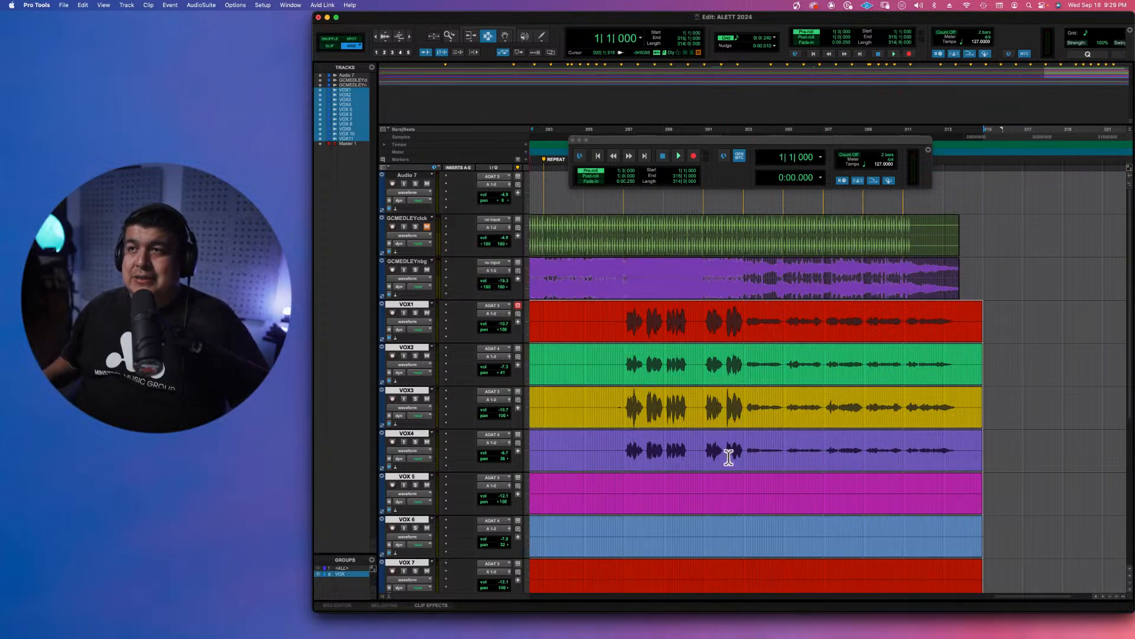
# Examine the consolidated VOX clips over their full length, from the session start to their common end.
pyautogui.press('r')
pyautogui.press('r')
pyautogui.press('r')
pyautogui.press('Left')
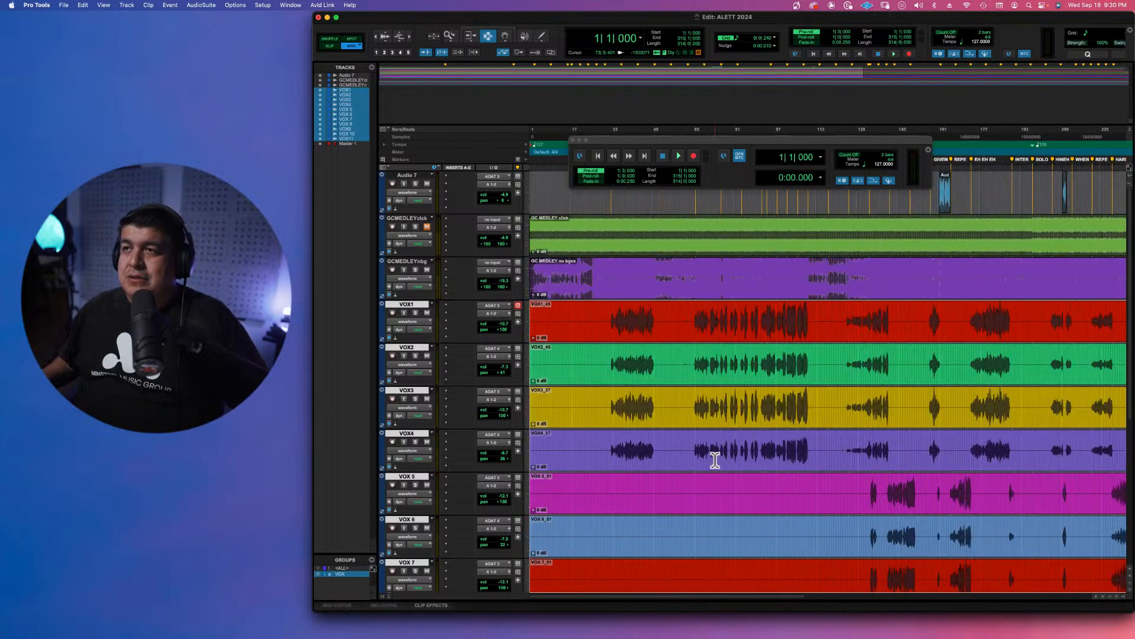
pyautogui.scroll(-1, 715, 460)
pyautogui.press('r')
pyautogui.press('r')
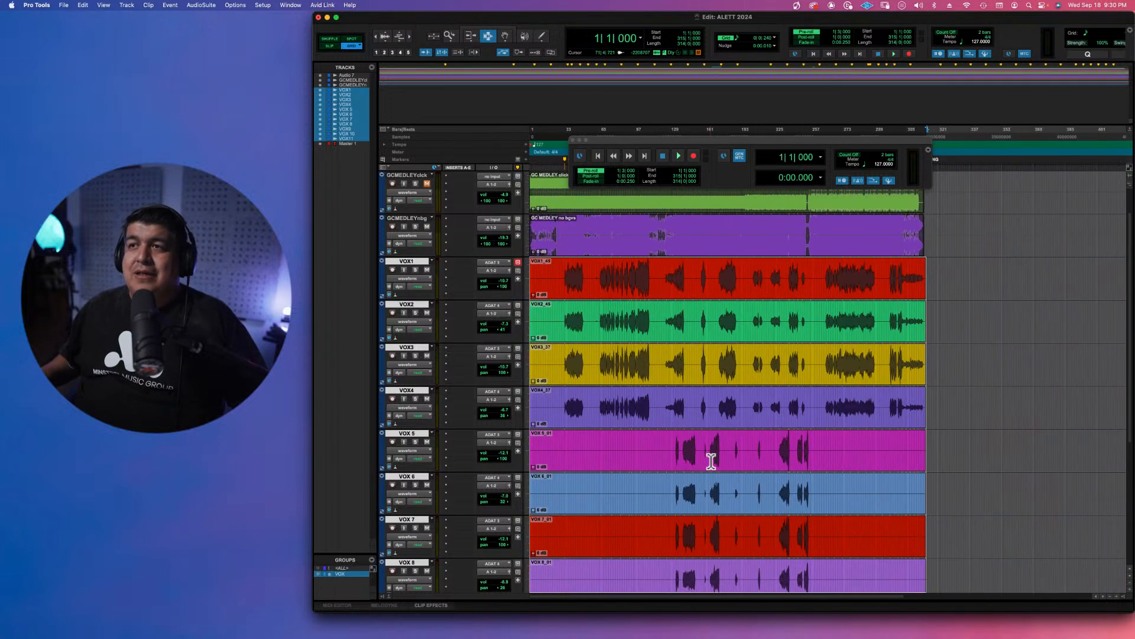
pyautogui.scroll(-1, 711, 462)
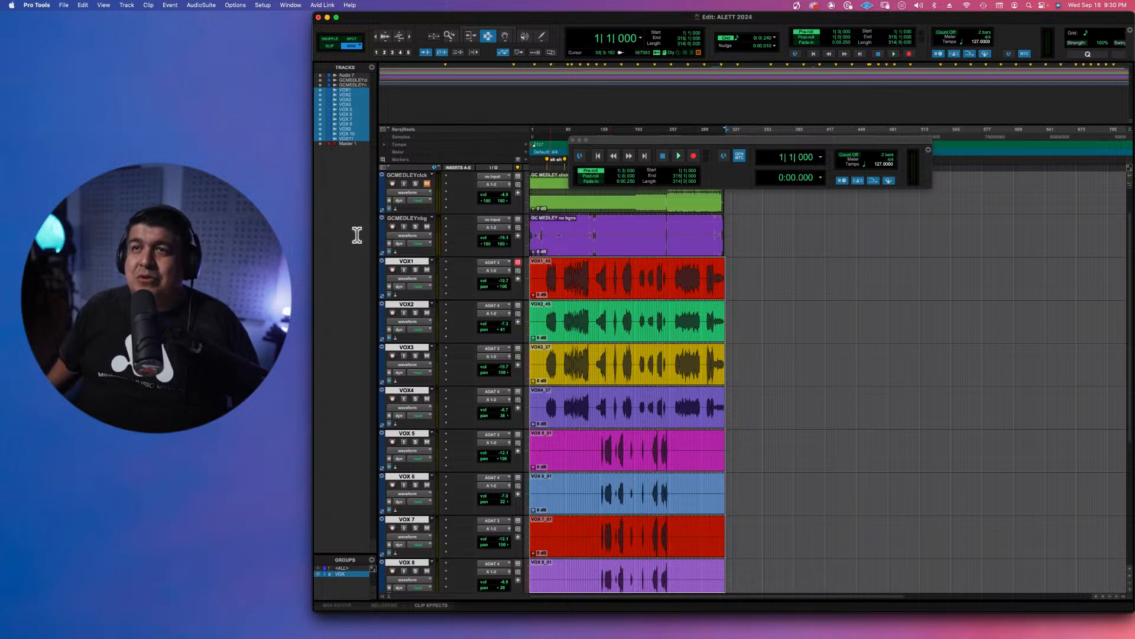
# Switch to the Grabber tool and select the whole GC MEDLEY no bgvs clip.
pyautogui.click(403, 220)
pyautogui.click(600, 234)
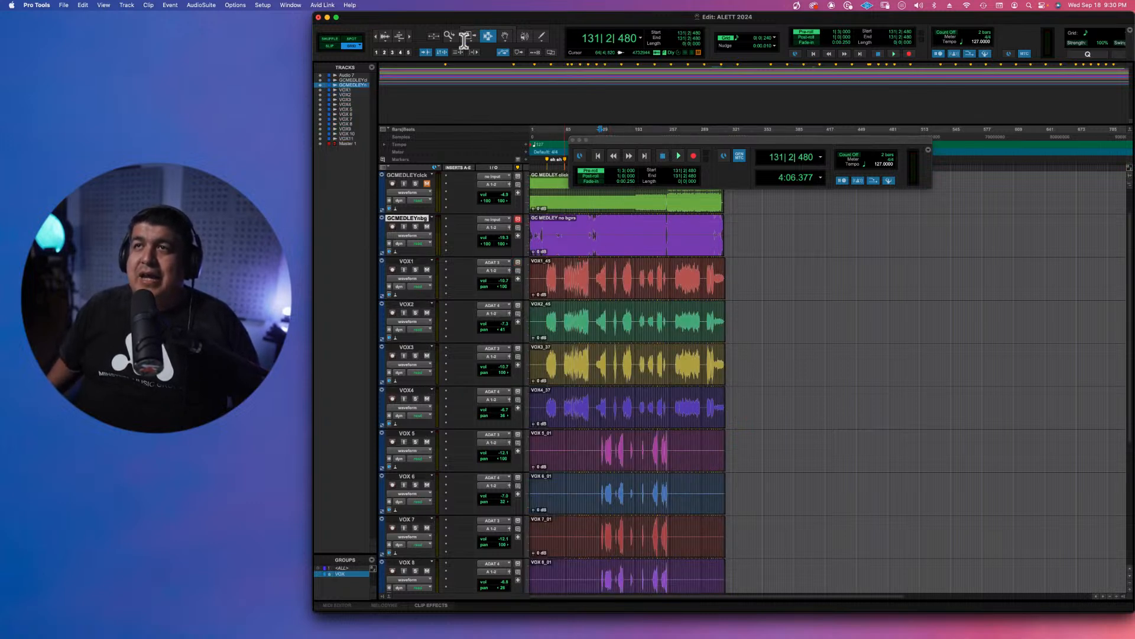
pyautogui.press('F8')
pyautogui.click(612, 247)
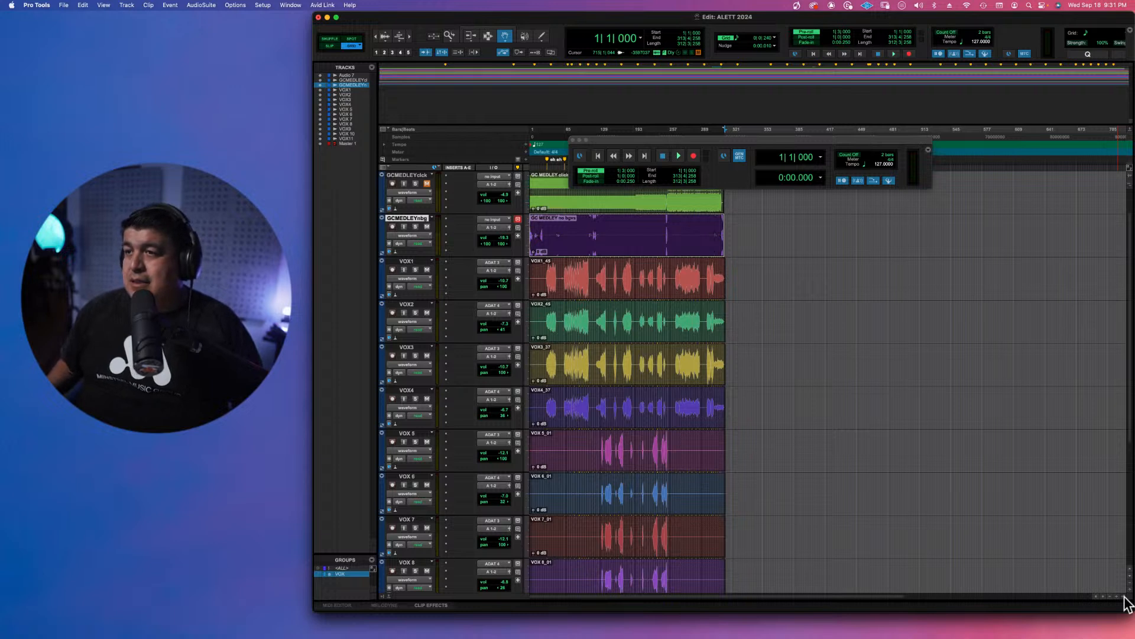
# Show the Clips list and look through its entries down to the VOX4 clips.
pyautogui.click(1124, 597)
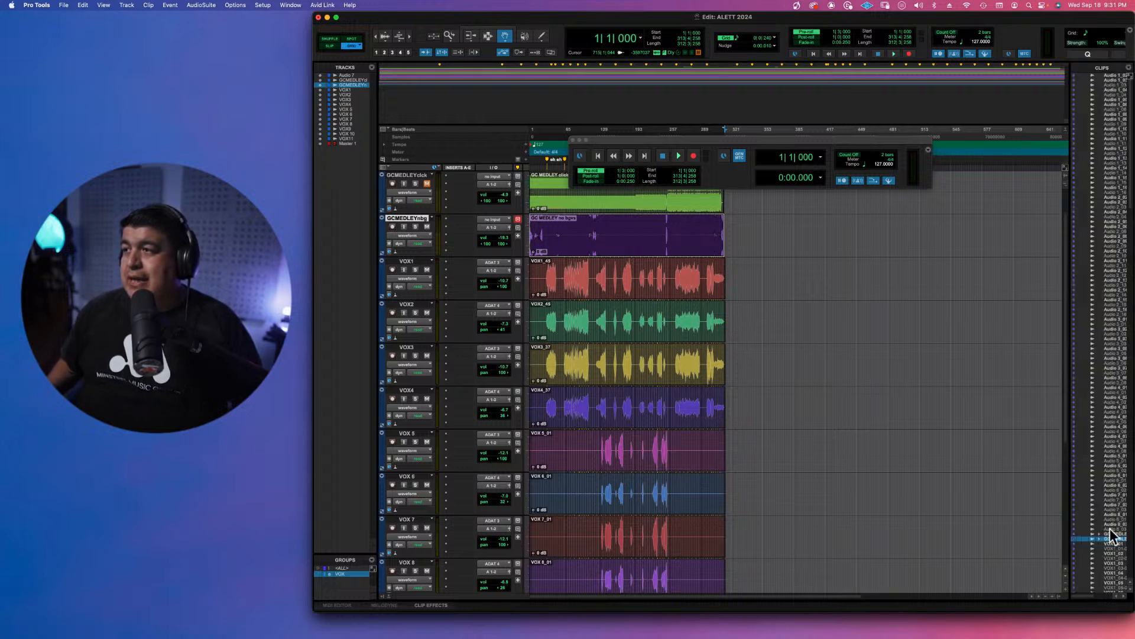
pyautogui.scroll(-20, 1108, 174)
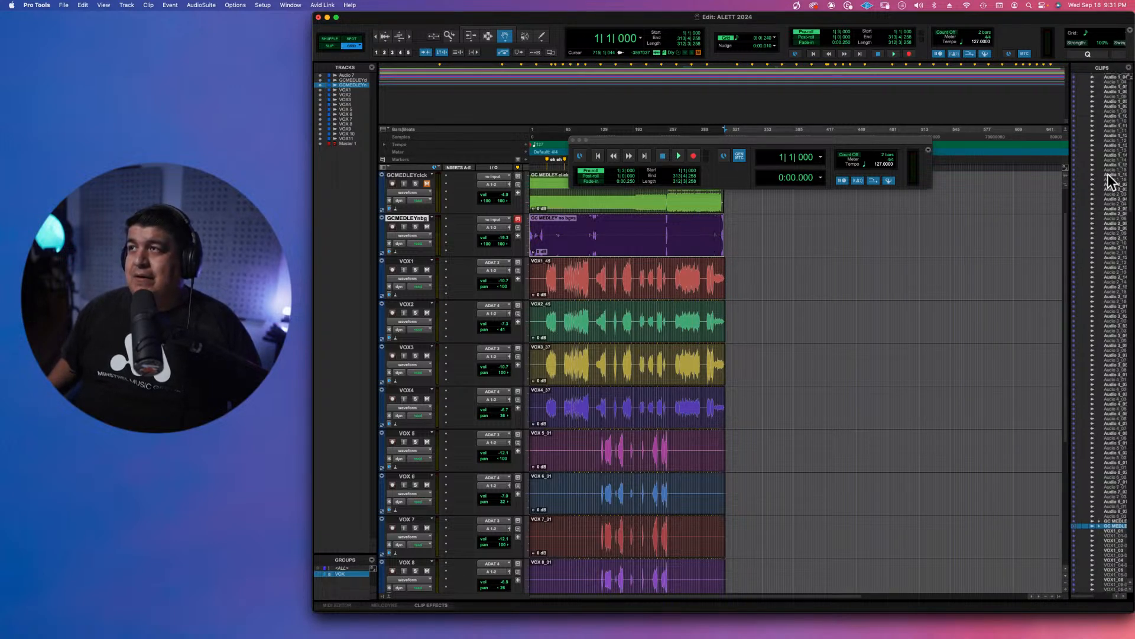
pyautogui.scroll(-15, 1108, 173)
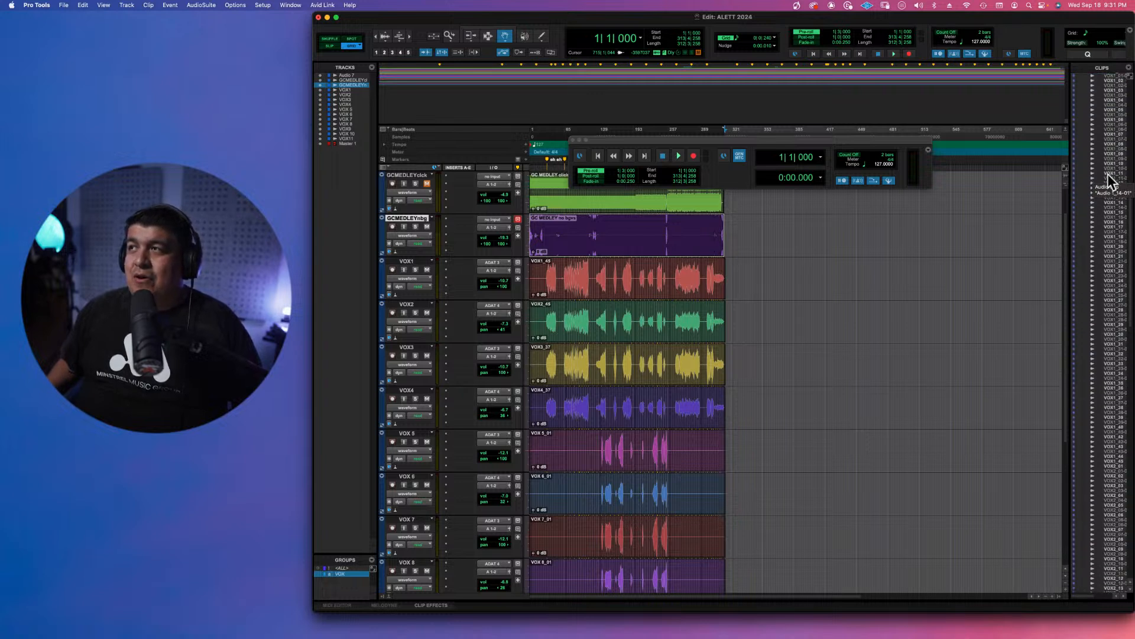
pyautogui.scroll(-20, 1108, 173)
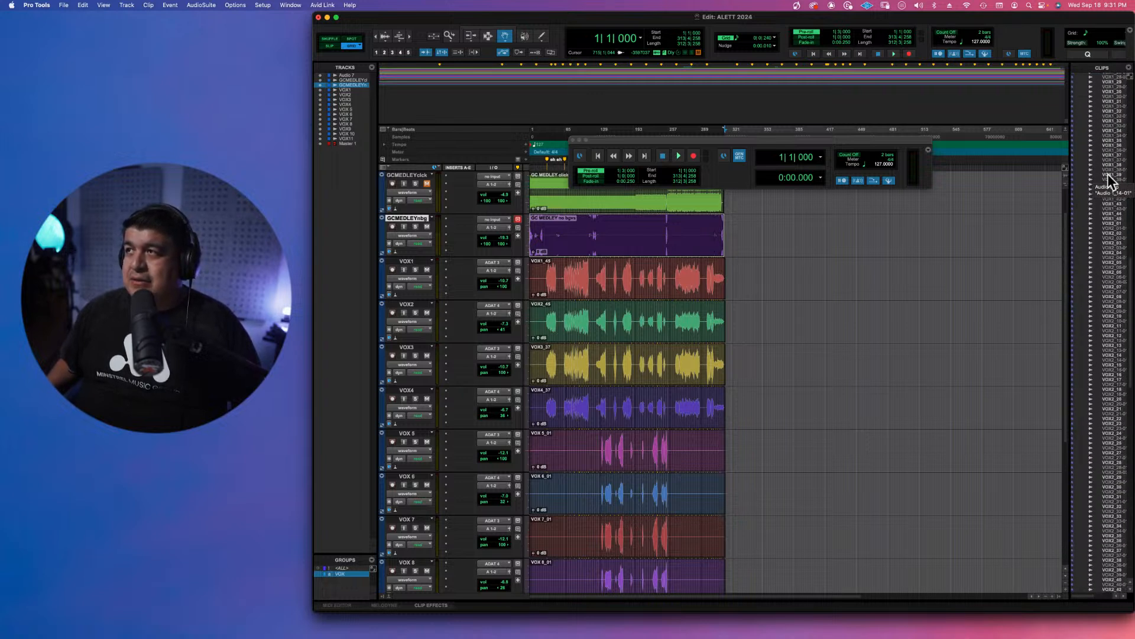
pyautogui.scroll(-20, 1108, 175)
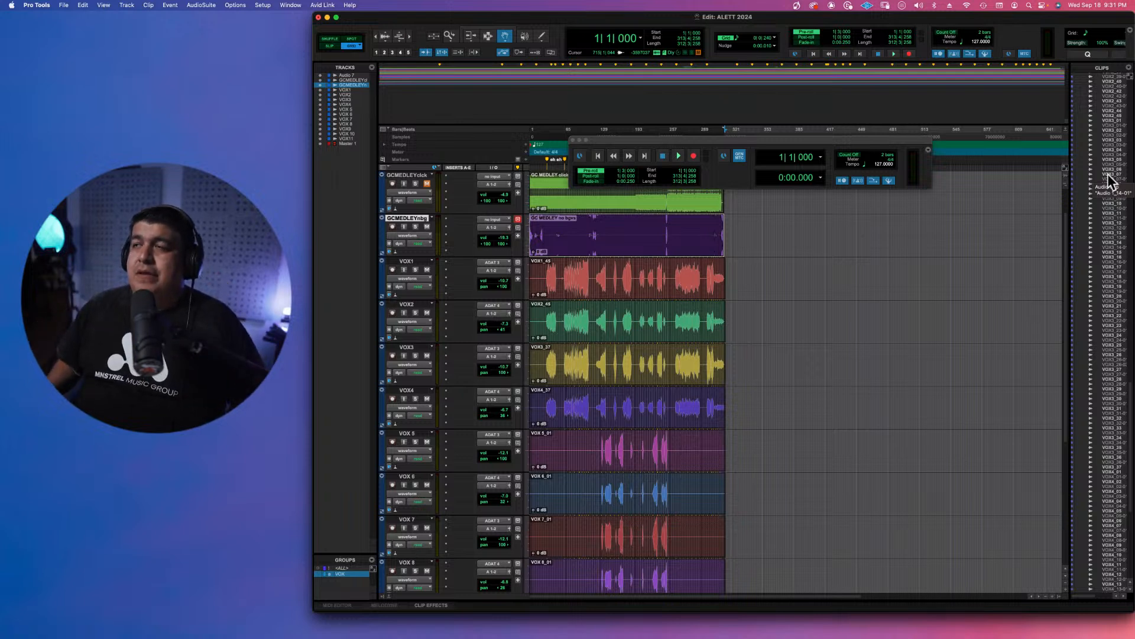
# Select the consolidated clips on all tracks from VOX1 through VOX11 with the Grabber tool.
pyautogui.click(505, 35)
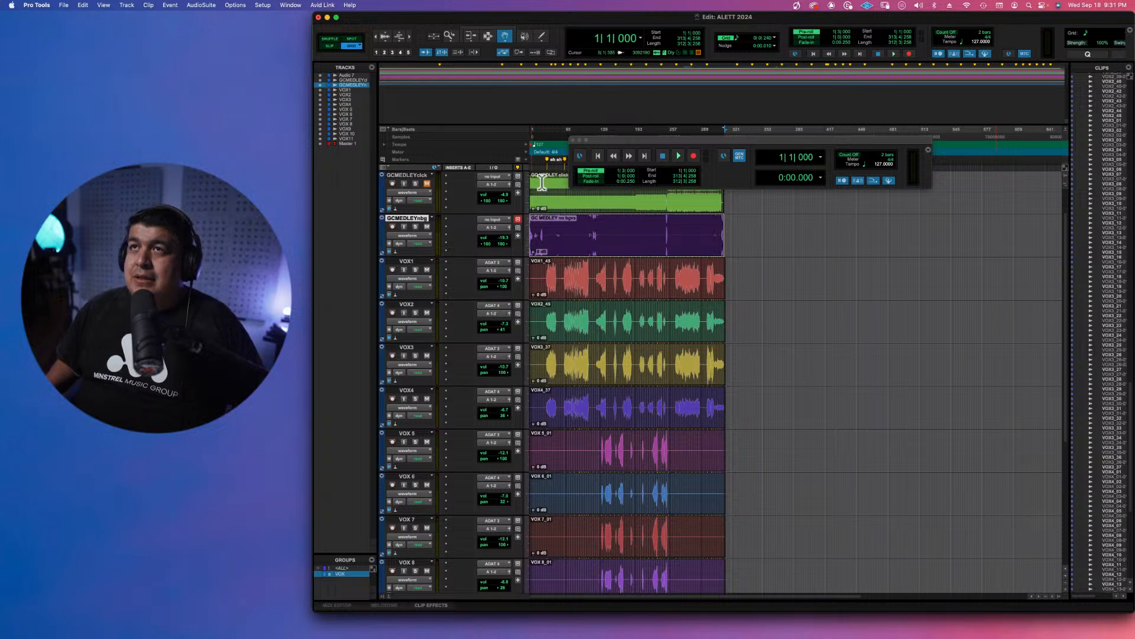
pyautogui.click(649, 294)
pyautogui.scroll(-5, 646, 436)
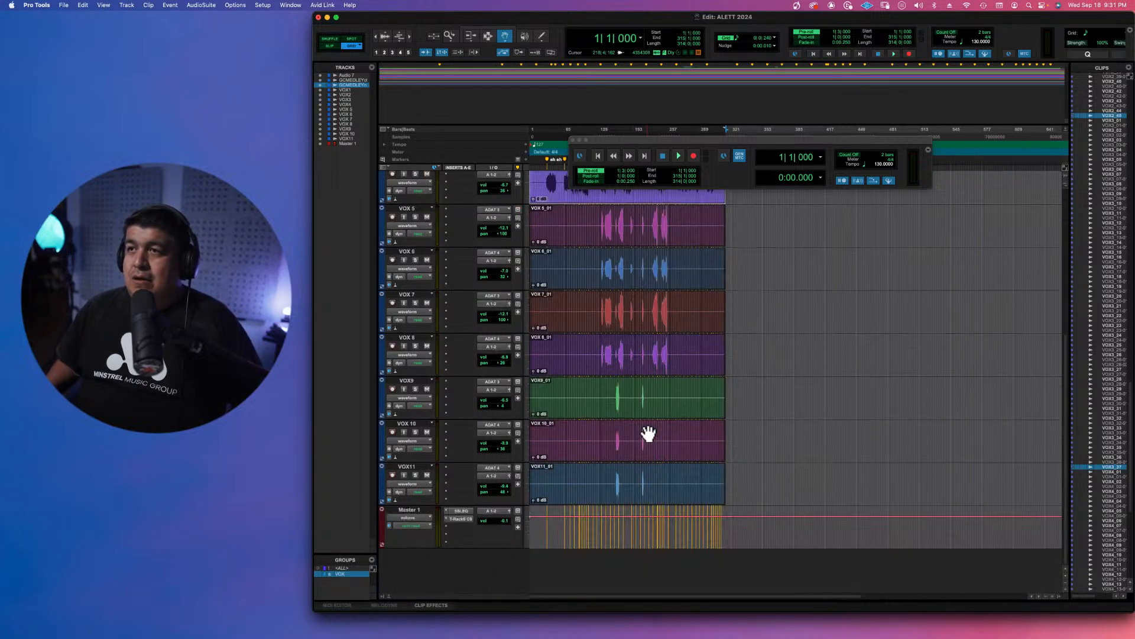
pyautogui.keyDown('shift'); pyautogui.click(691, 495); pyautogui.keyUp('shift')
pyautogui.keyDown('shift'); pyautogui.click(681, 457); pyautogui.keyUp('shift')
pyautogui.keyDown('shift'); pyautogui.click(683, 409); pyautogui.keyUp('shift')
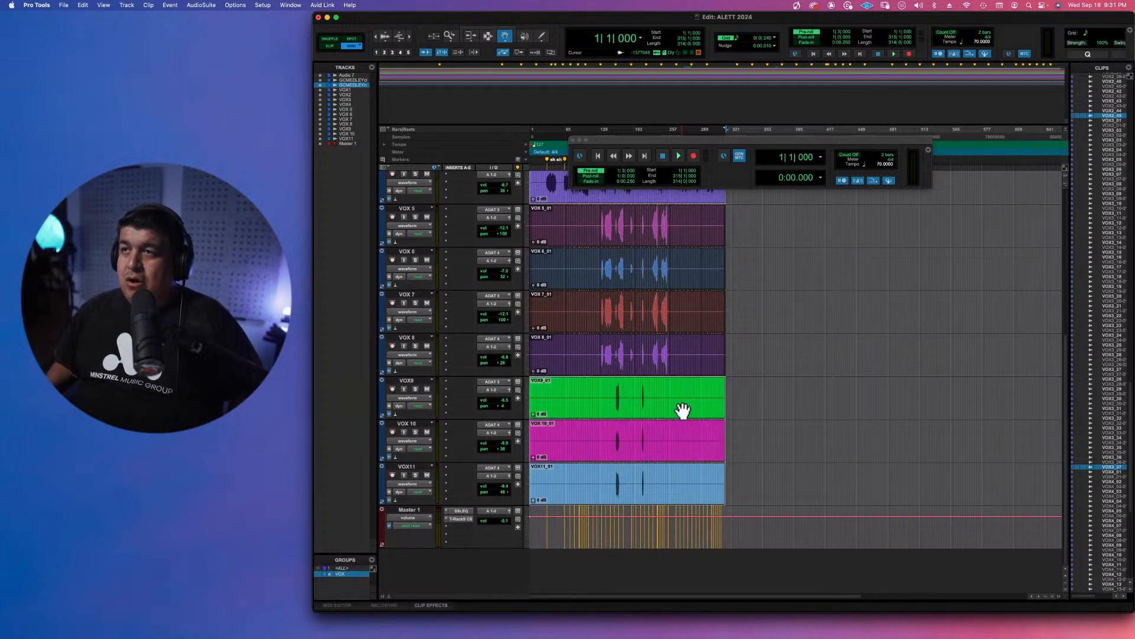
pyautogui.keyDown('shift'); pyautogui.click(677, 359); pyautogui.keyUp('shift')
pyautogui.keyDown('shift'); pyautogui.click(679, 320); pyautogui.keyUp('shift')
pyautogui.keyDown('shift'); pyautogui.click(677, 275); pyautogui.keyUp('shift')
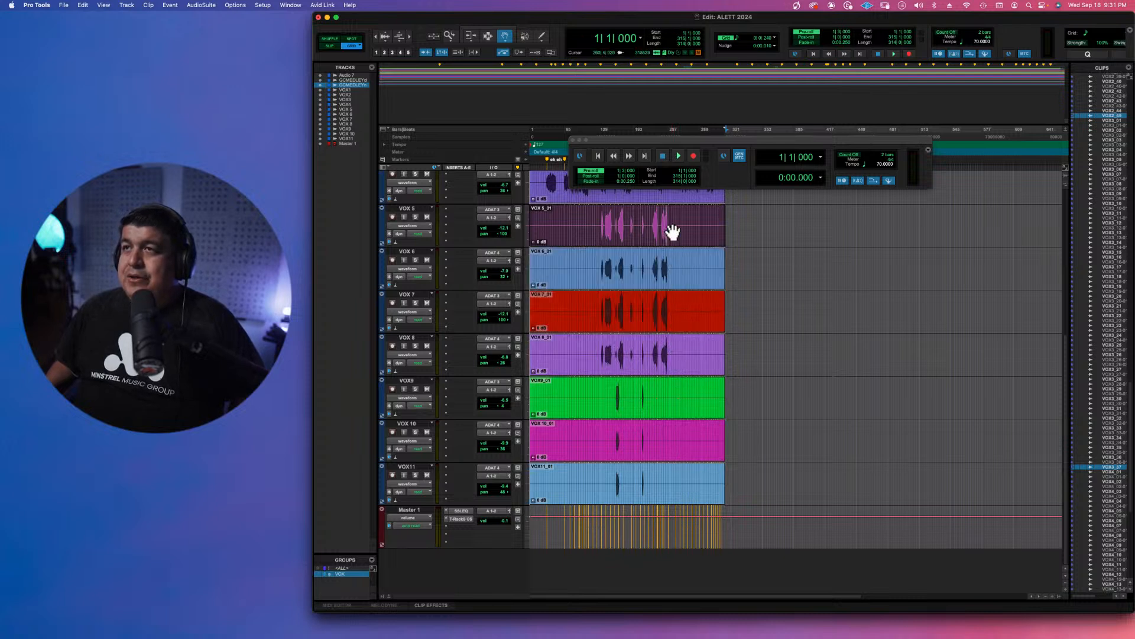
pyautogui.keyDown('shift'); pyautogui.click(672, 230); pyautogui.keyUp('shift')
# Check the highlighted VOX entries in the Clips list against the clips selected on the VOX tracks.
pyautogui.scroll(3, 1082, 294)
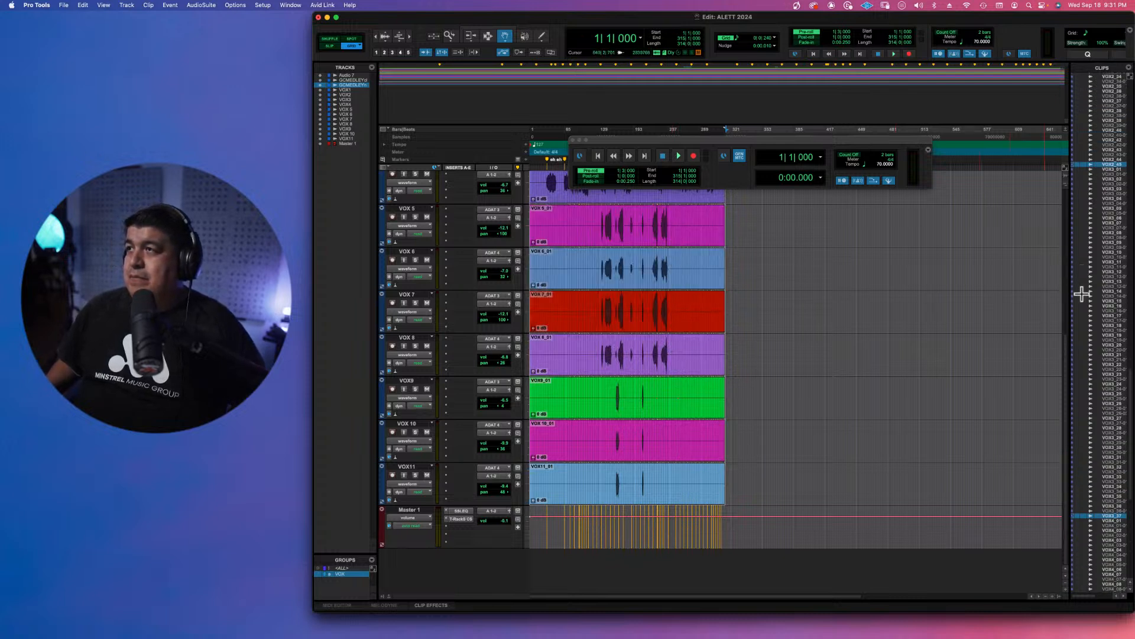
pyautogui.scroll(10, 1081, 294)
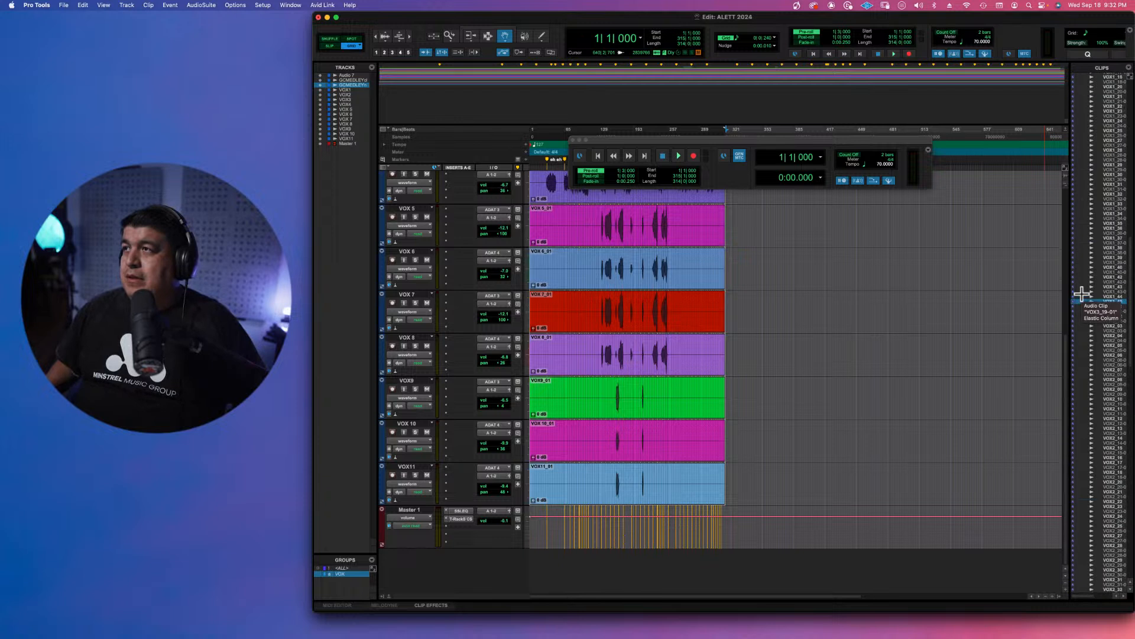
pyautogui.scroll(10, 1082, 294)
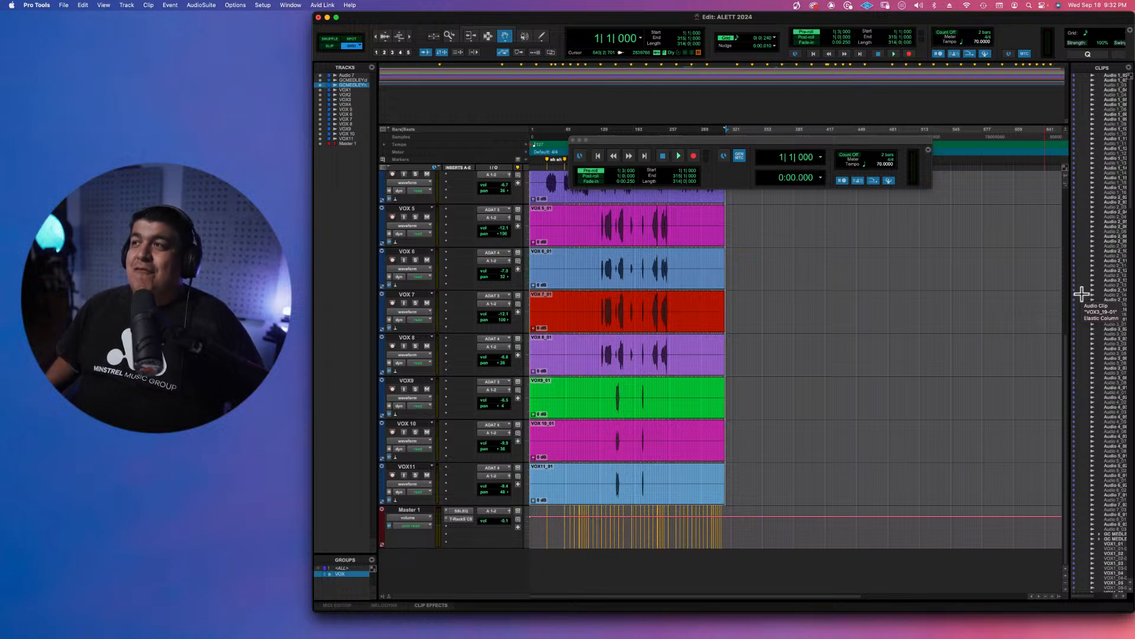
pyautogui.scroll(-10, 1114, 364)
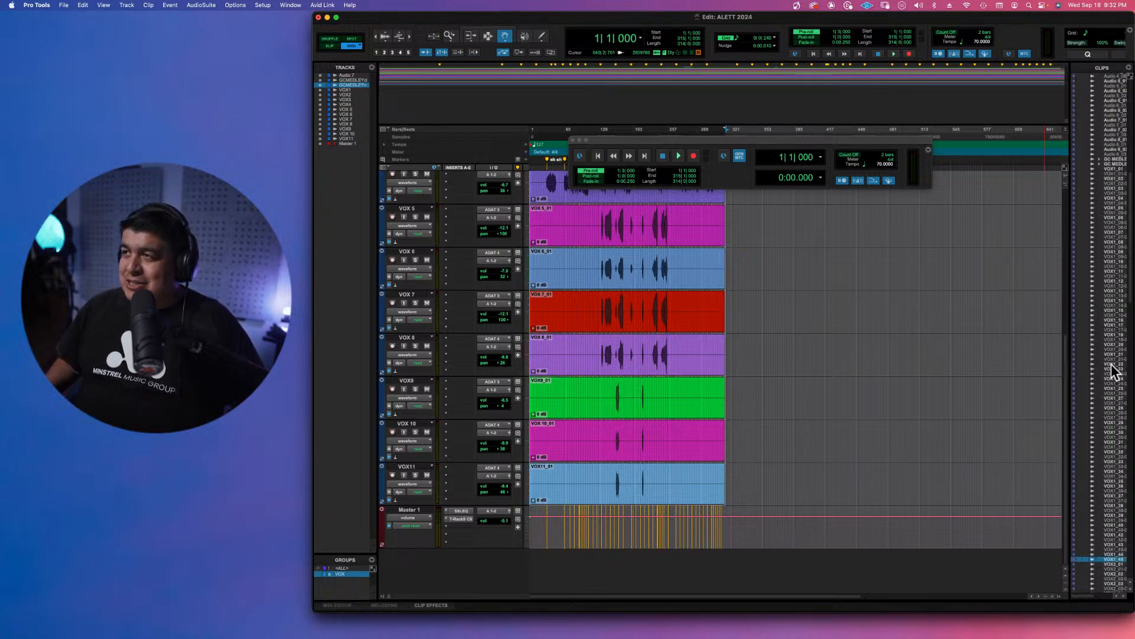
pyautogui.scroll(-15, 1114, 370)
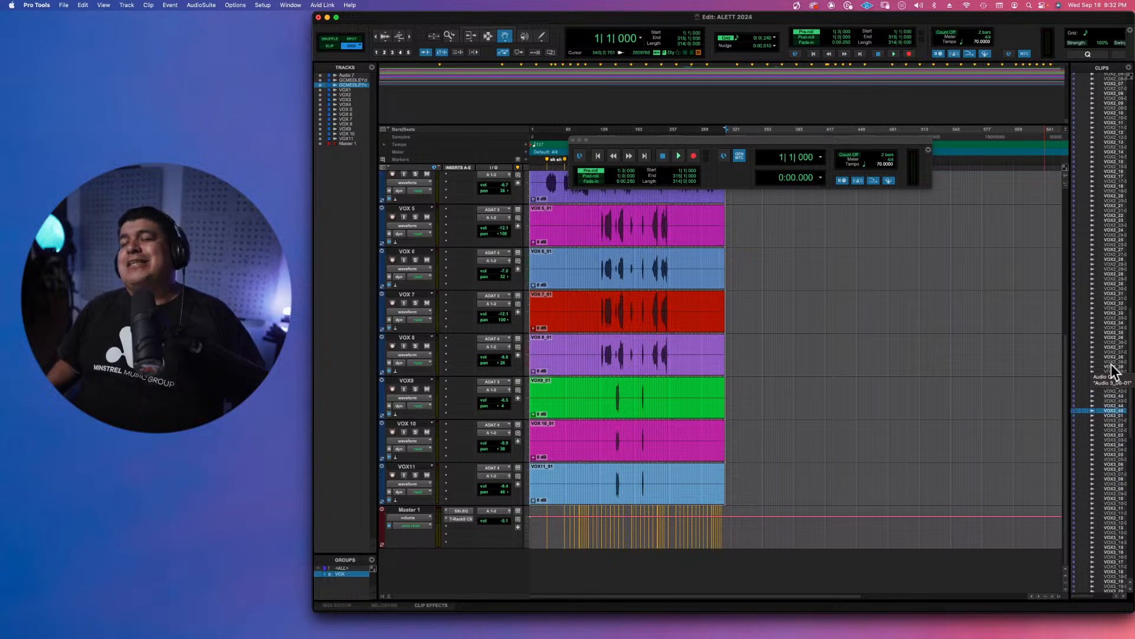
pyautogui.scroll(-15, 1114, 371)
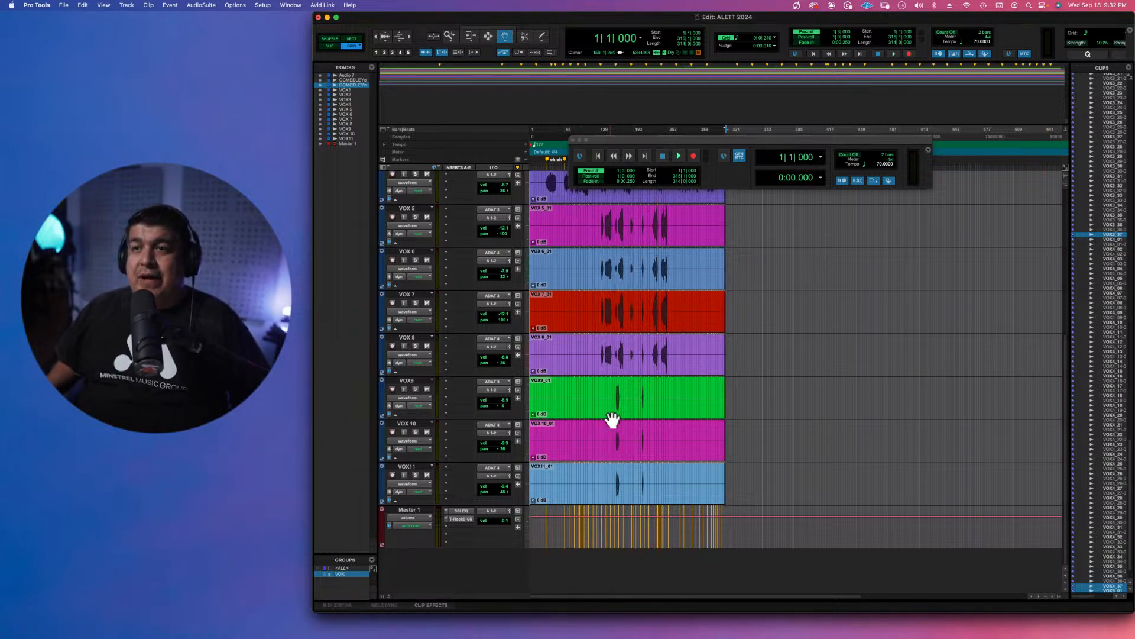
pyautogui.scroll(6, 612, 420)
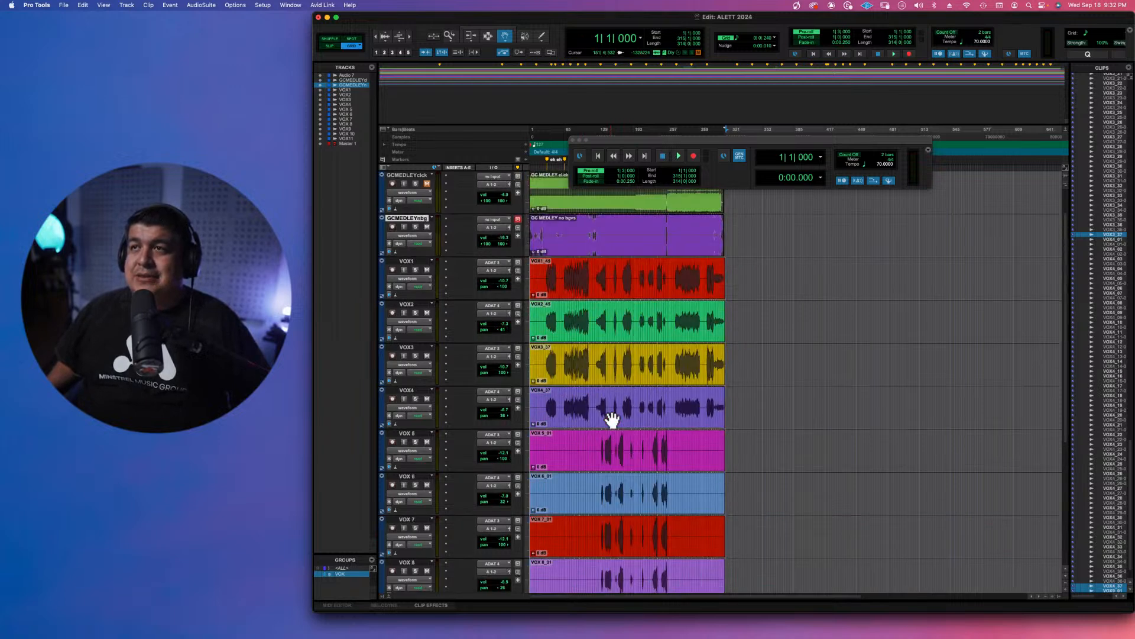
pyautogui.scroll(-6, 612, 420)
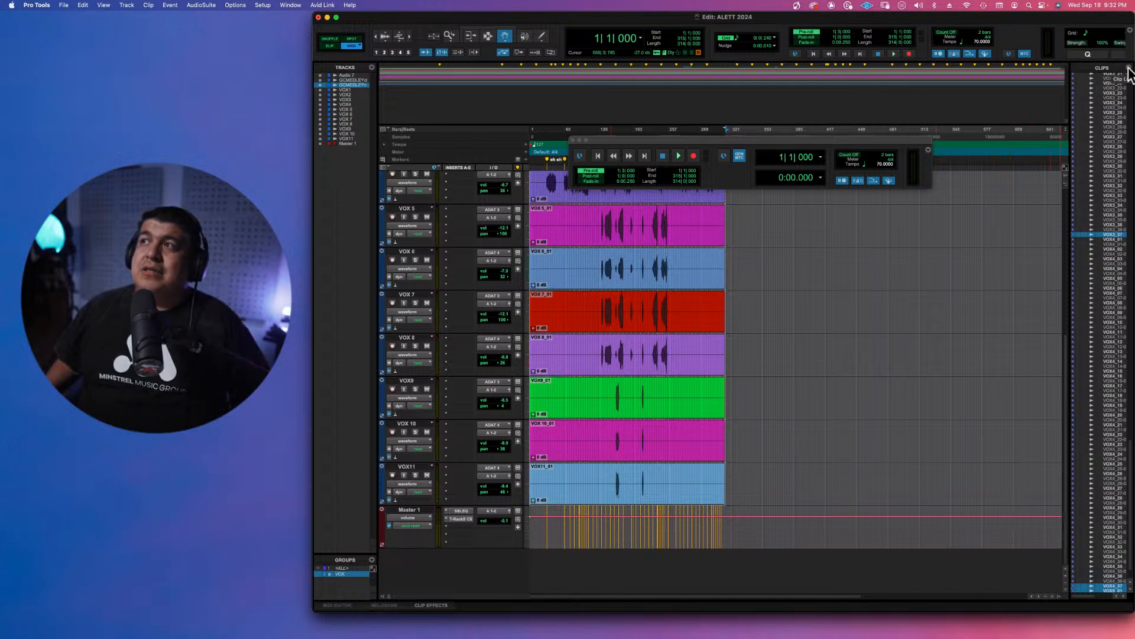
# Start exporting the selected VOX clips as files and set the export format to (Multiple) Mono.
pyautogui.click(1127, 69)
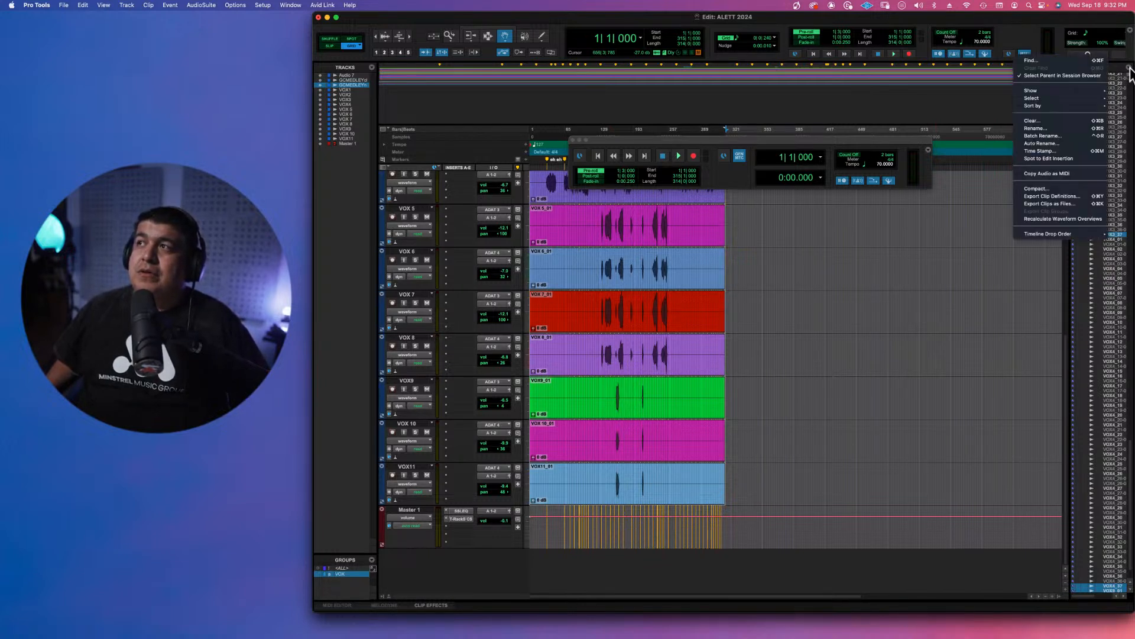
pyautogui.click(1059, 203)
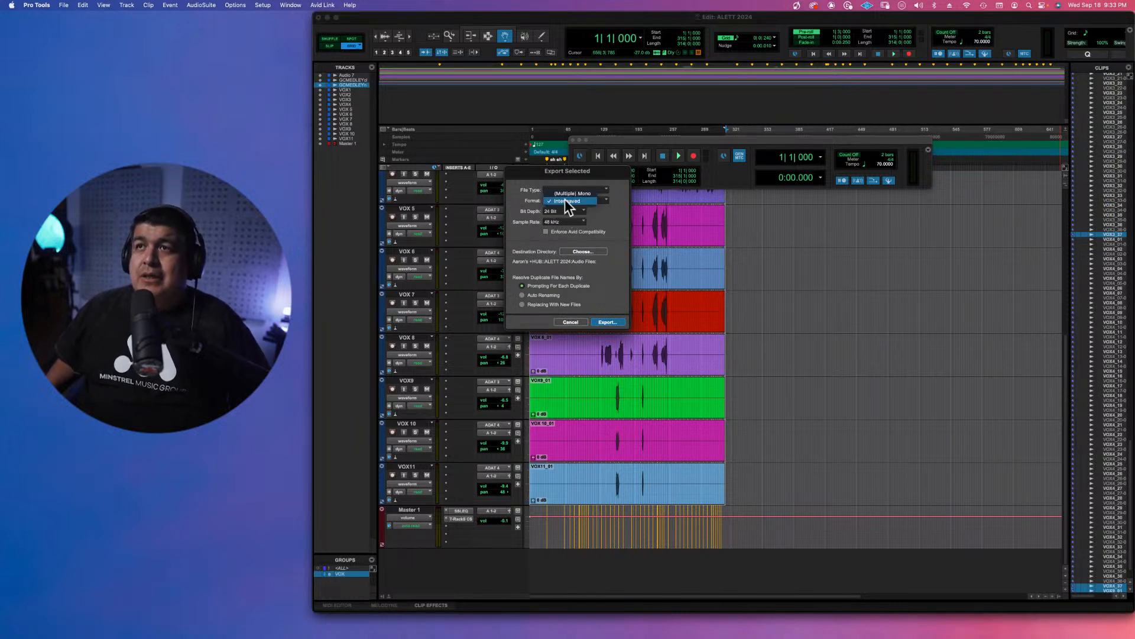
pyautogui.click(568, 201)
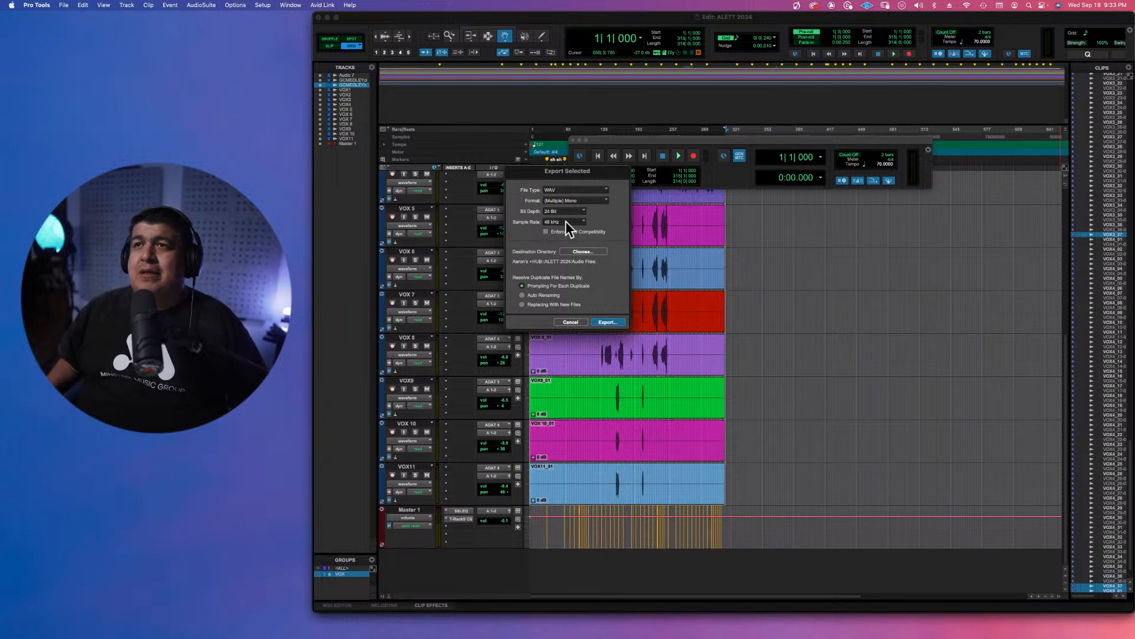
# Choose the GC Medley folder on the Desktop as the destination directory and export the clips as 24-bit, 48 kHz WAV files.
pyautogui.click(582, 251)
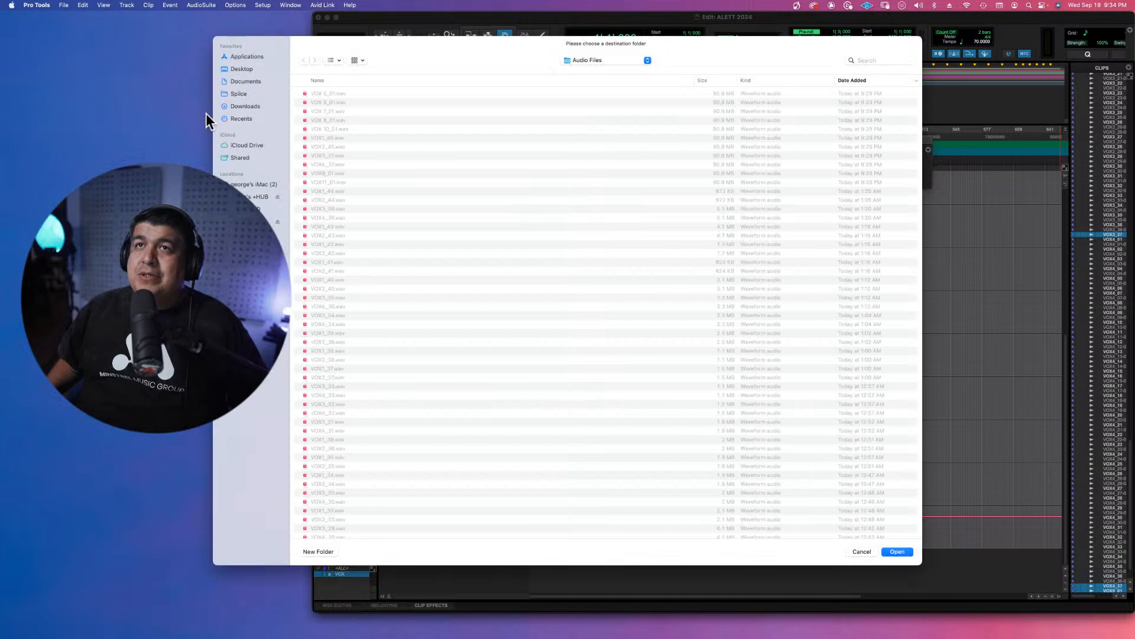
pyautogui.click(244, 69)
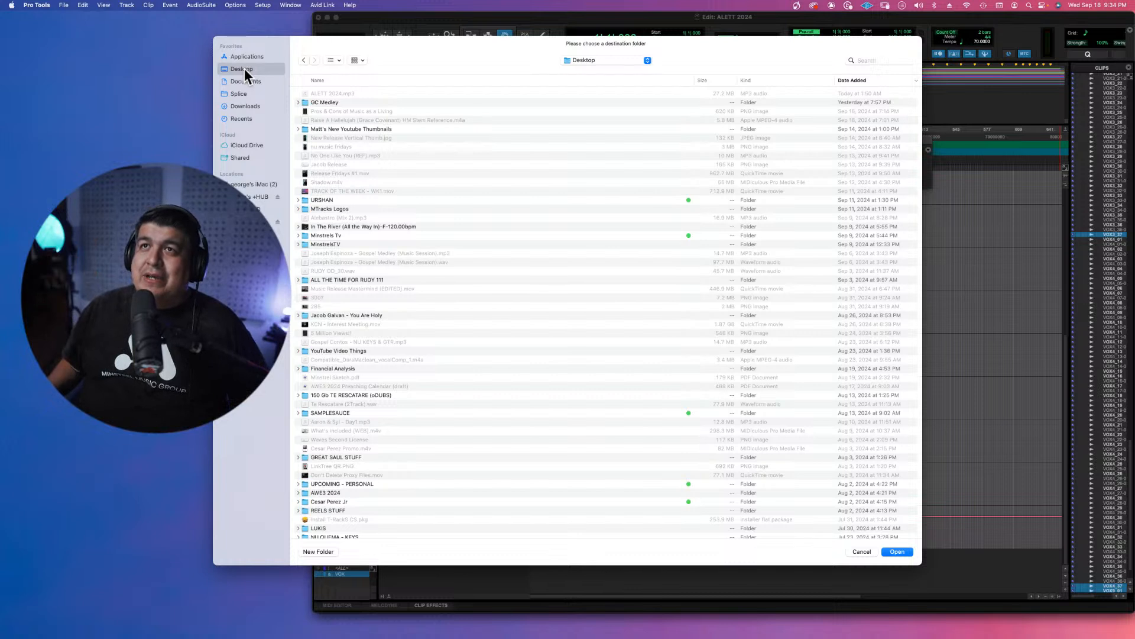
pyautogui.doubleClick(326, 101)
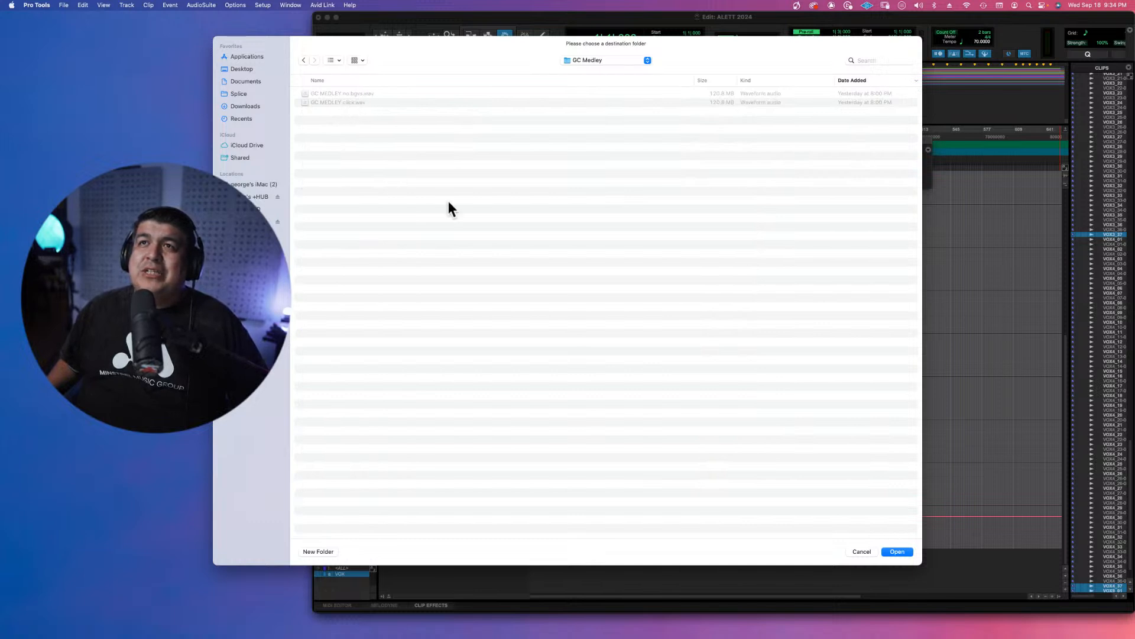
pyautogui.click(895, 553)
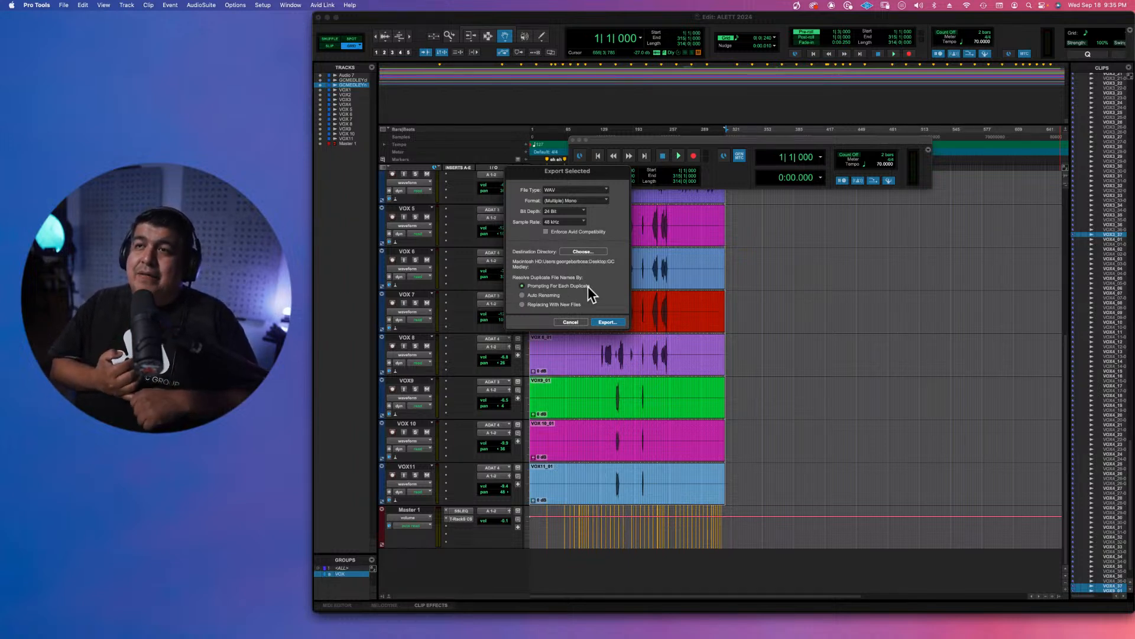
pyautogui.click(607, 323)
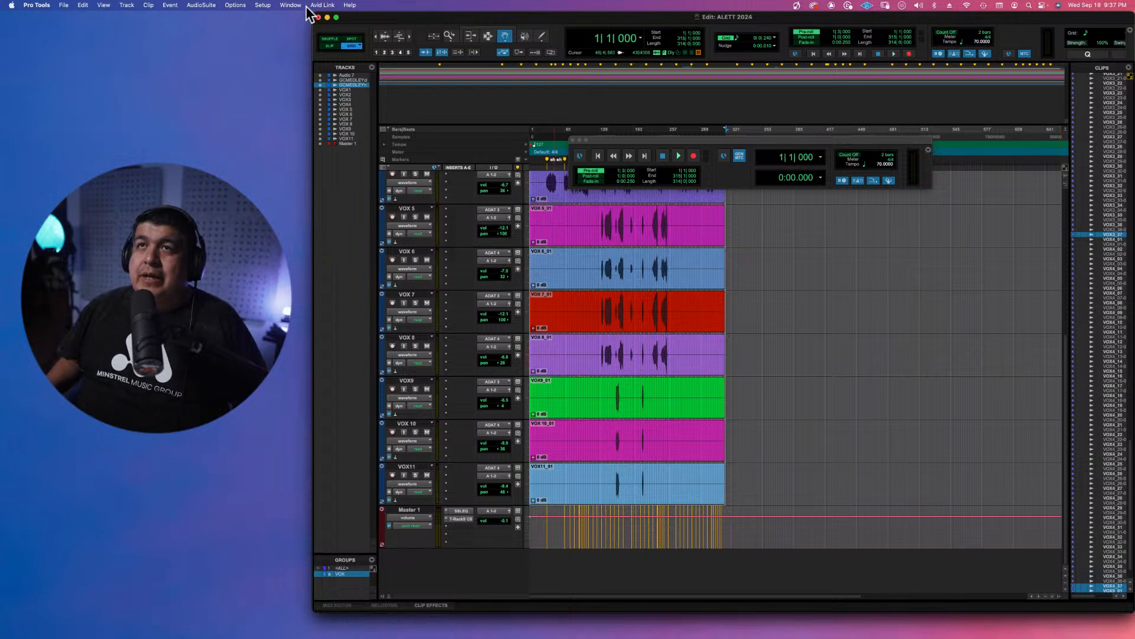
# Minimize the Edit and Mix windows and open the GC Medley folder from the desktop in Finder.
pyautogui.click(327, 17)
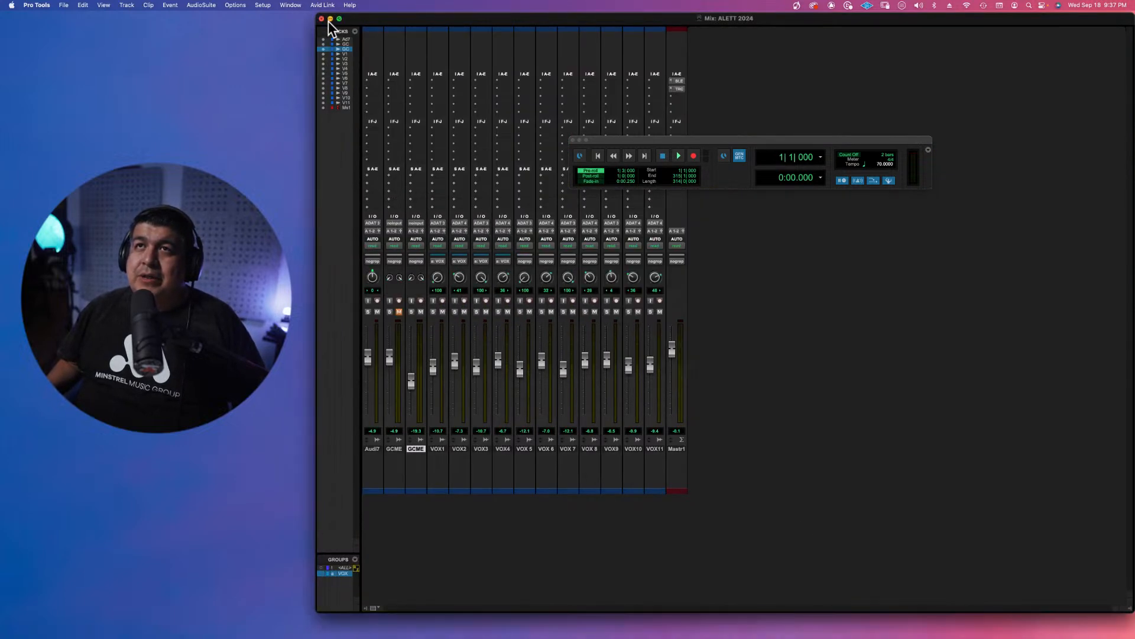
pyautogui.click(330, 20)
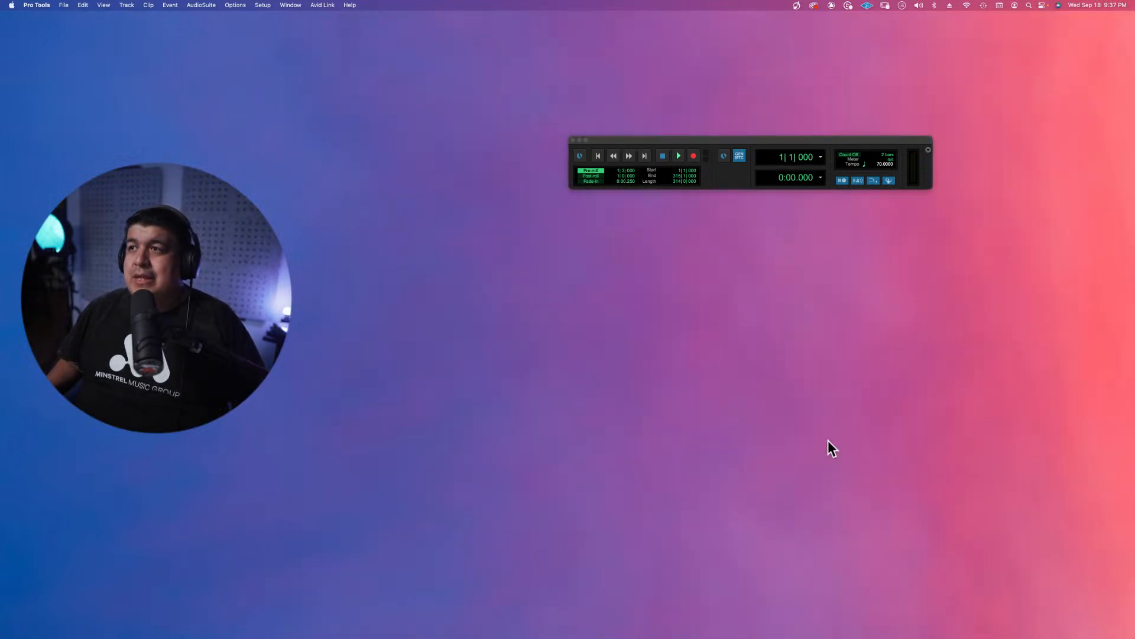
pyautogui.click(828, 443)
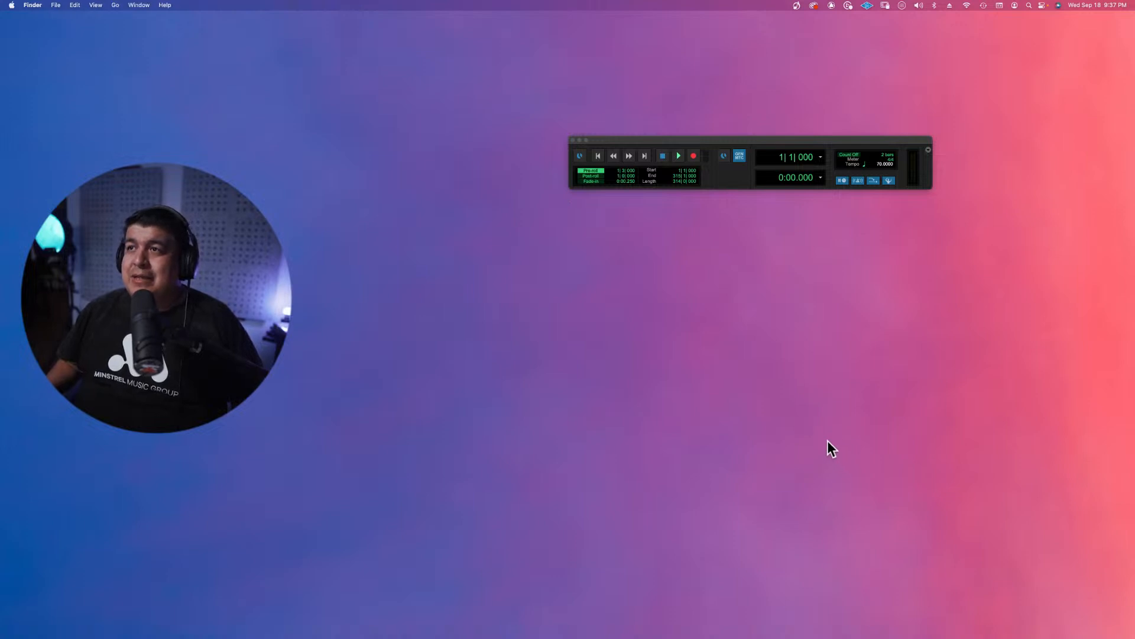
# Move GC MEDLEY click.wav and GC MEDLEY no bgvs.wav out of the GC Medley folder onto the desktop.
pyautogui.click(743, 257)
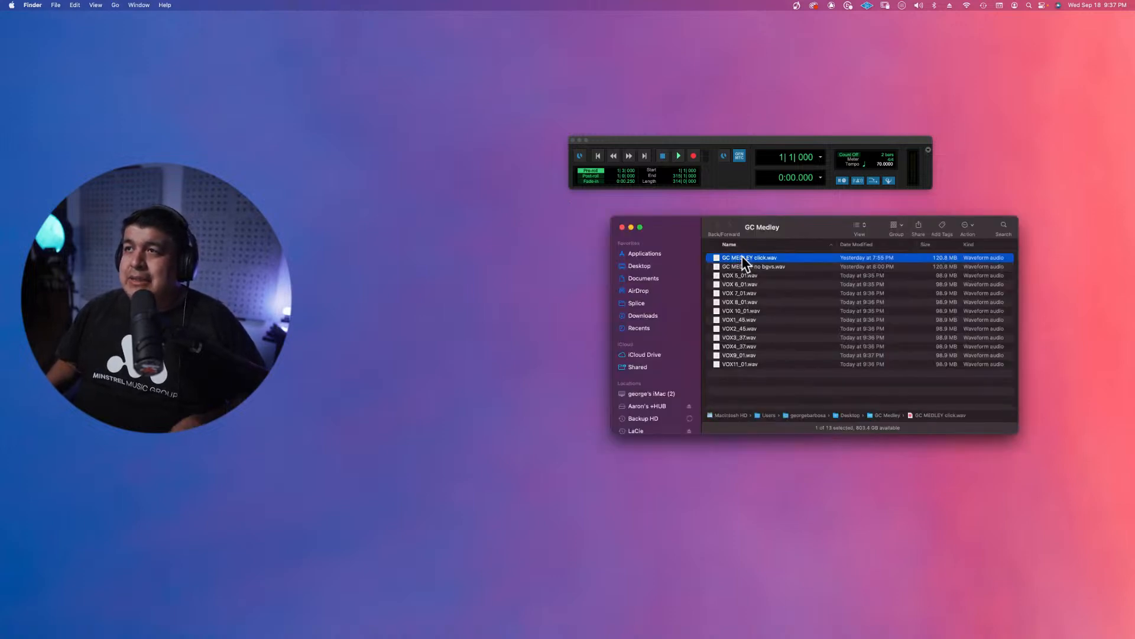
pyautogui.keyDown('shift'); pyautogui.click(740, 265); pyautogui.keyUp('shift')
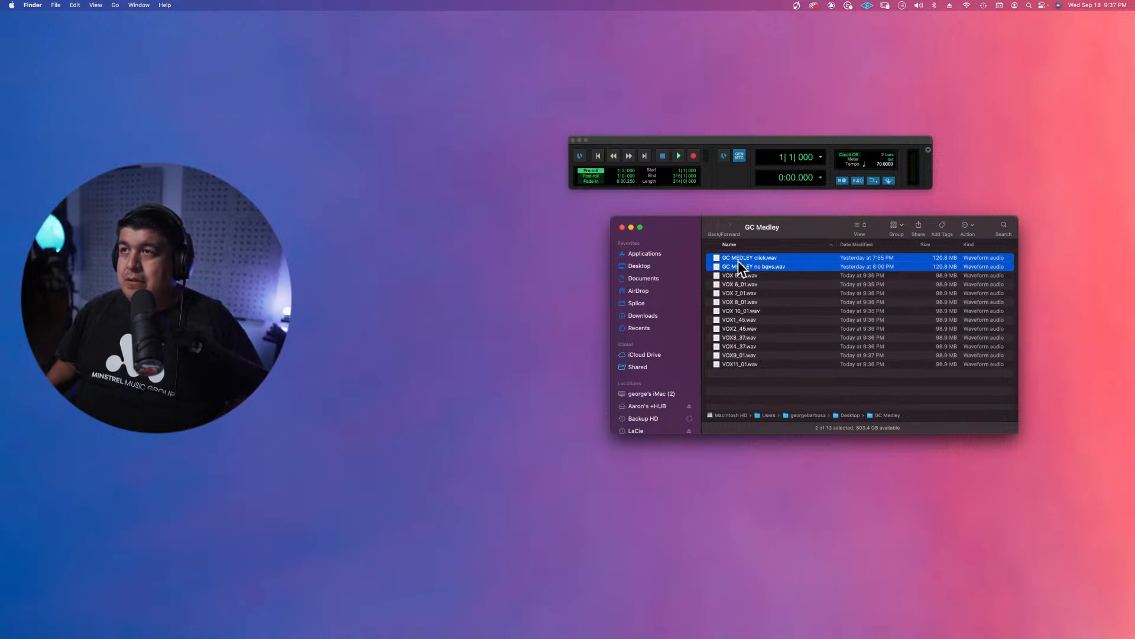
pyautogui.moveTo(735, 258); pyautogui.dragTo(893, 508)
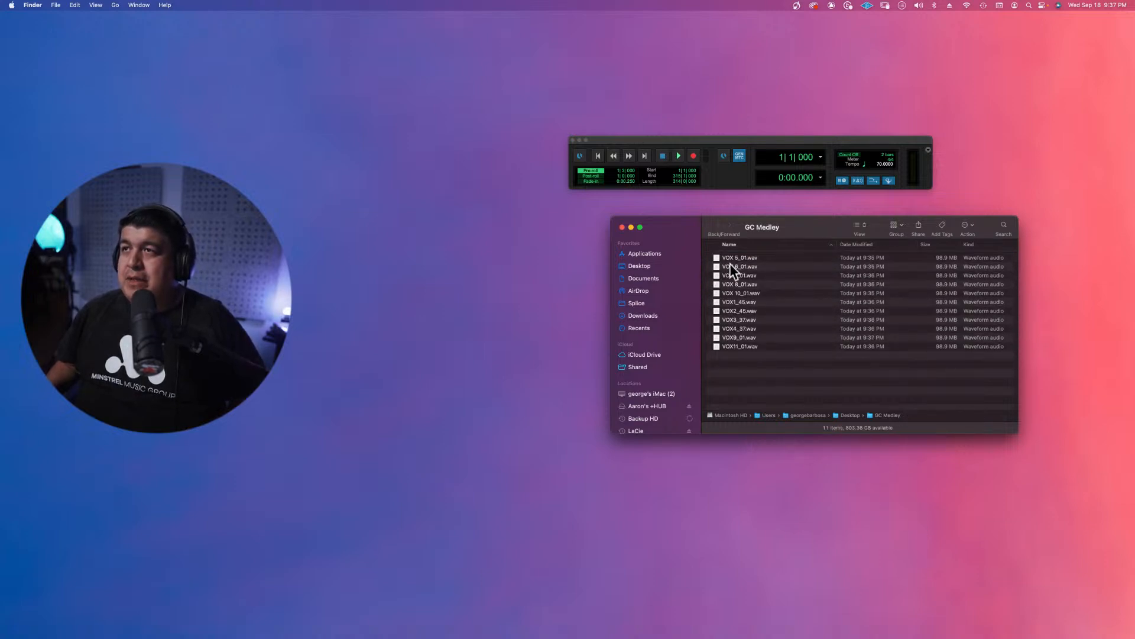
# Rename the exported VOX1 file as VOX1.wav, removing its underscore and number suffix.
pyautogui.click(733, 301)
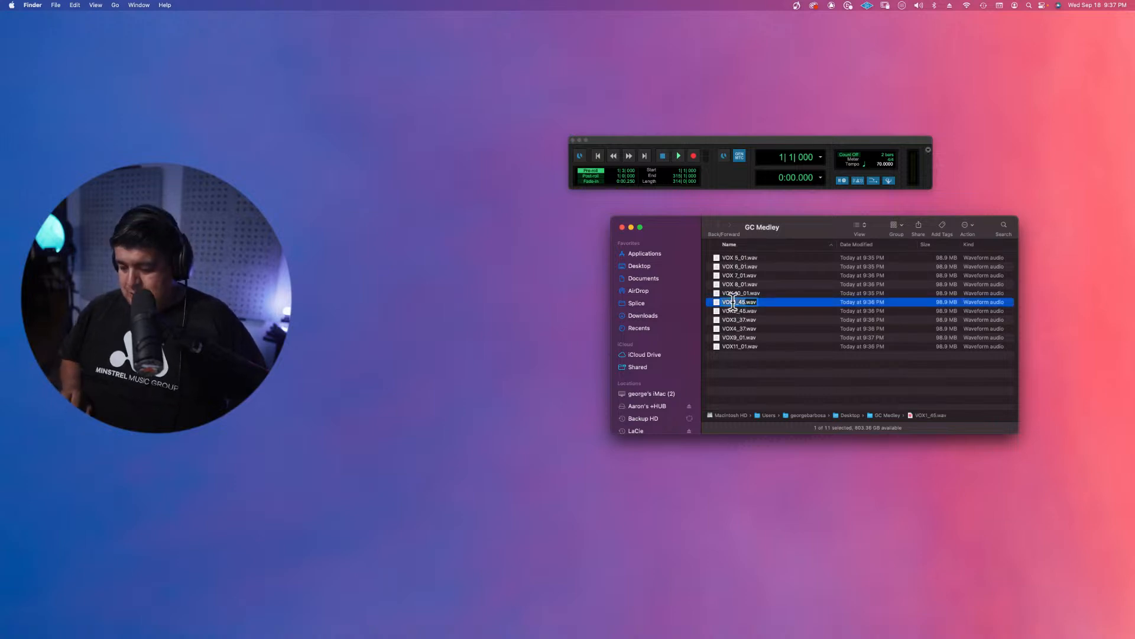
pyautogui.press('Right')
pyautogui.press('BackSpace')
pyautogui.press('BackSpace')
pyautogui.press('BackSpace')
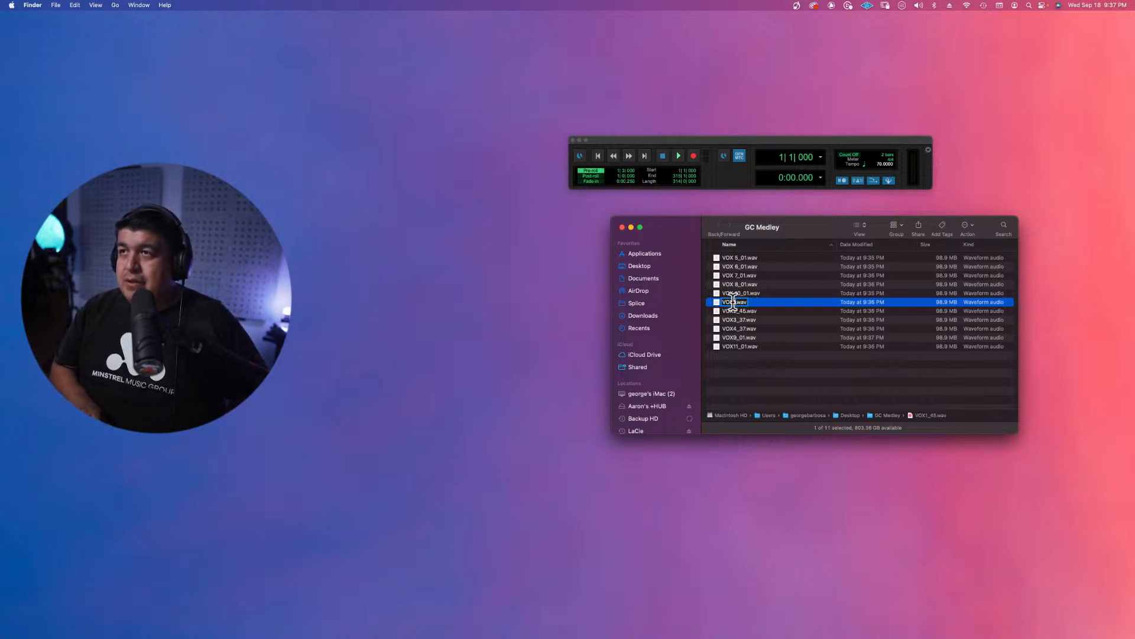
pyautogui.press('Return')
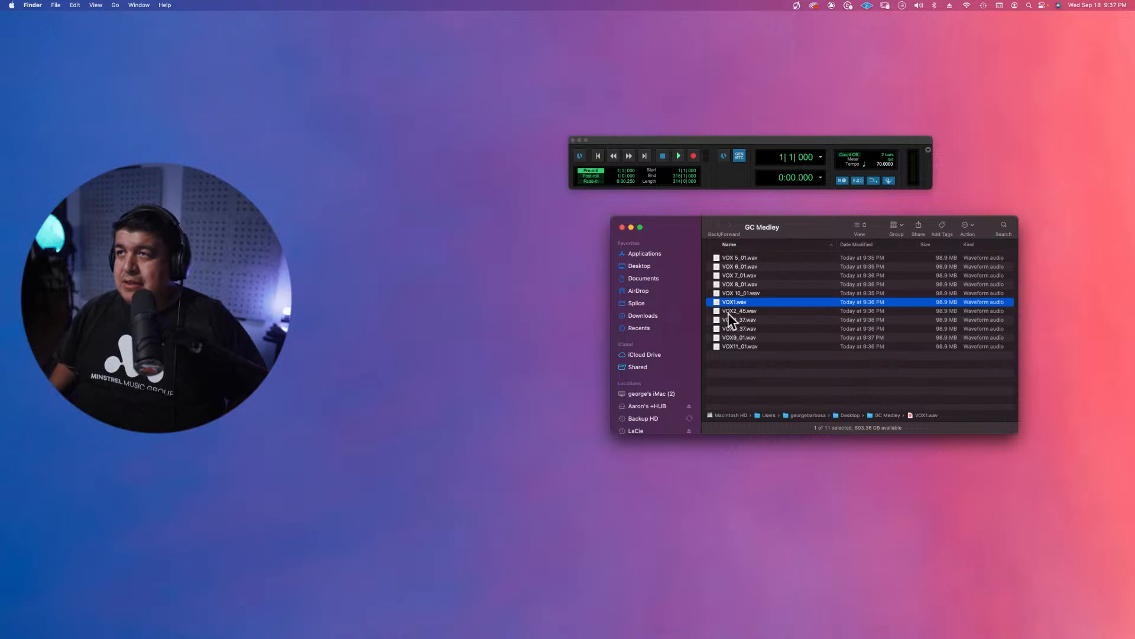
# Rename the exported VOX2 file as VOX2.wav, removing its underscore and number suffix.
pyautogui.click(730, 311)
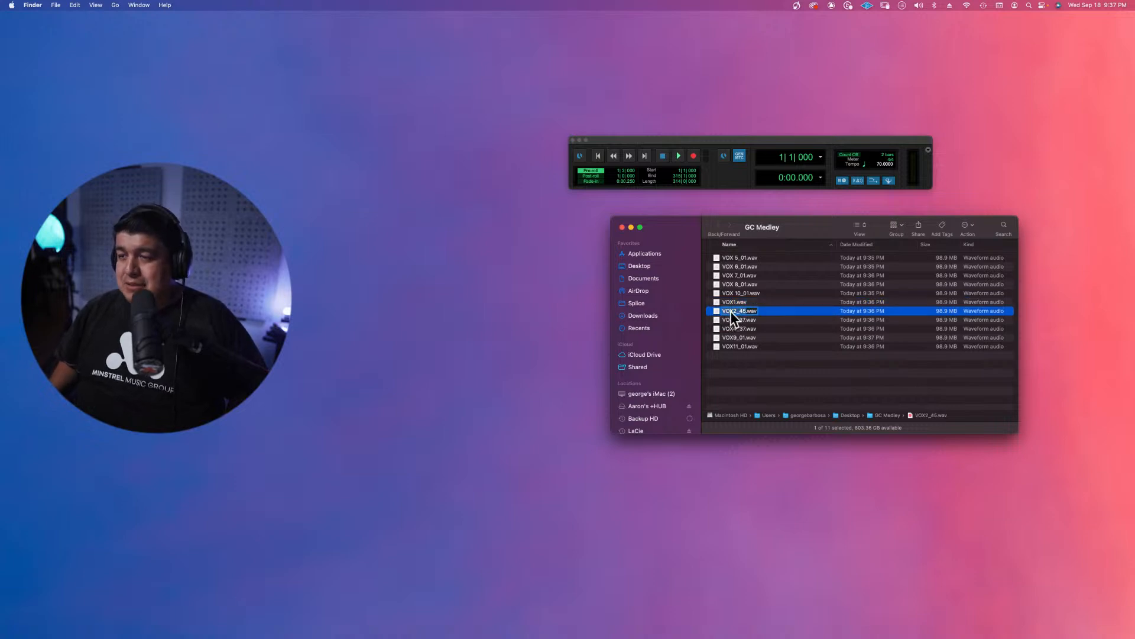
pyautogui.press('Right')
pyautogui.press('BackSpace')
pyautogui.press('BackSpace')
pyautogui.press('BackSpace')
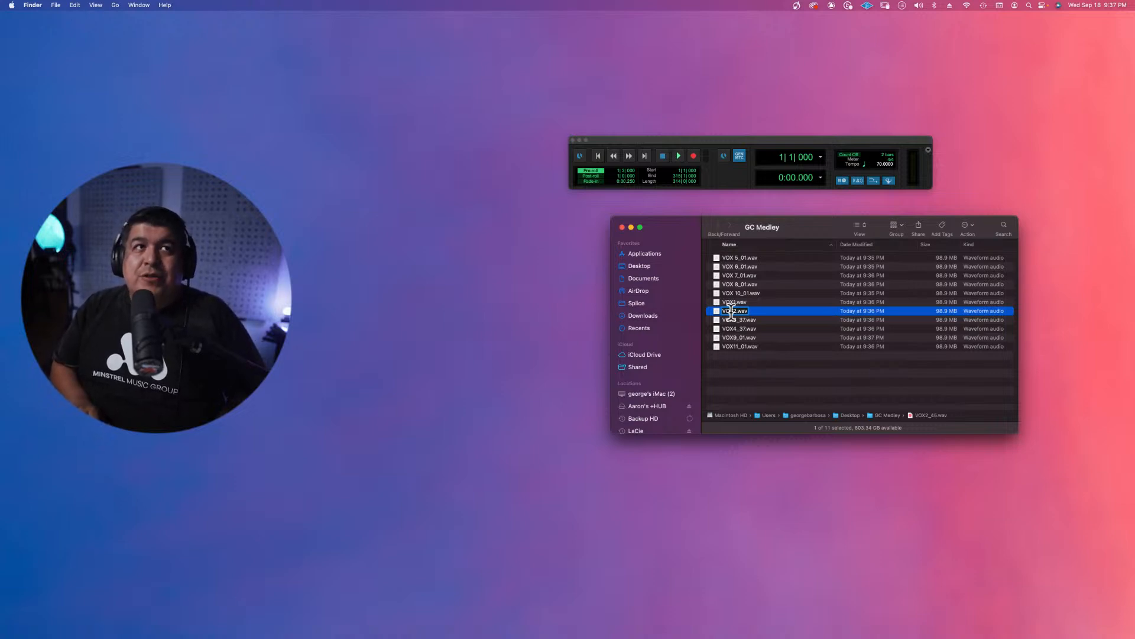
pyautogui.click(727, 318)
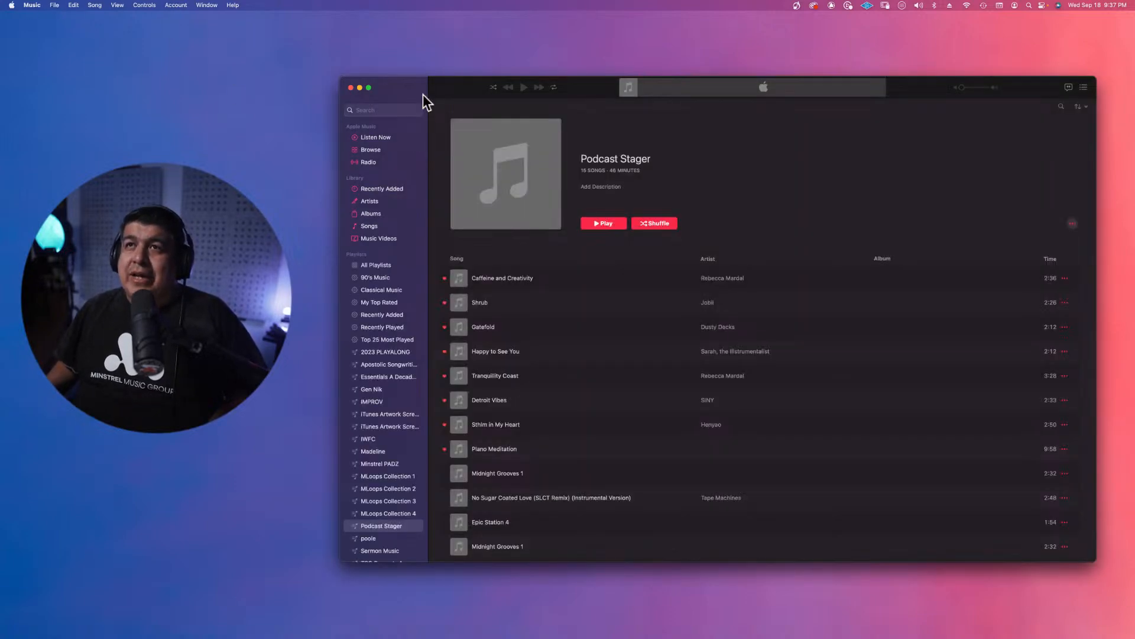
pyautogui.click(38, 7)
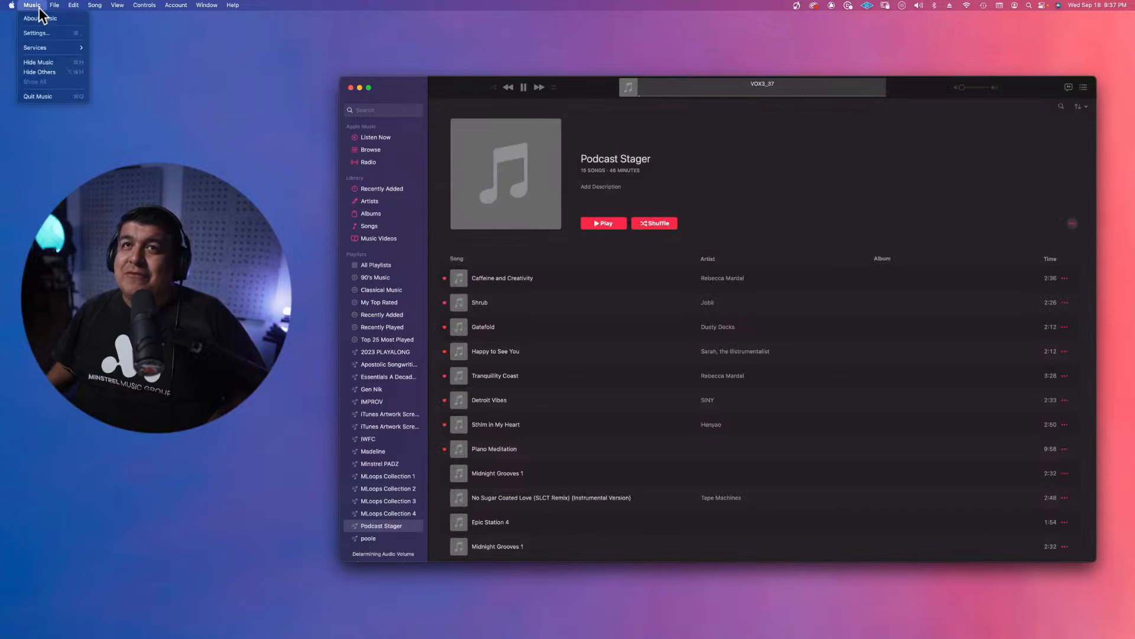
pyautogui.click(44, 97)
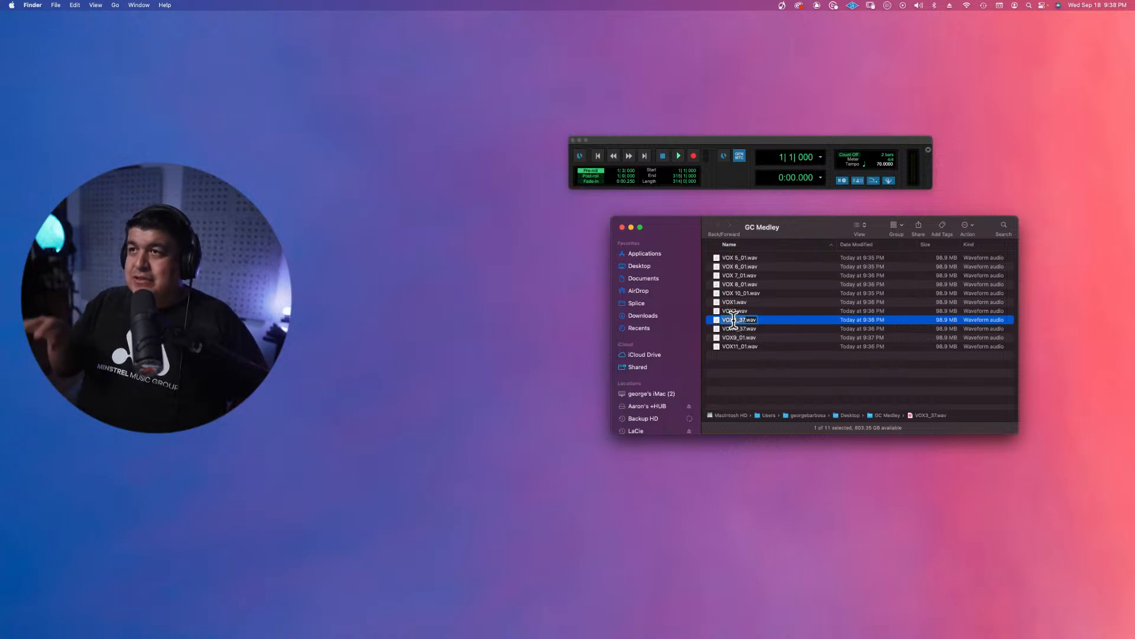
# Rename the VOX3_37.wav file as VOX3.wav.
pyautogui.press('Right')
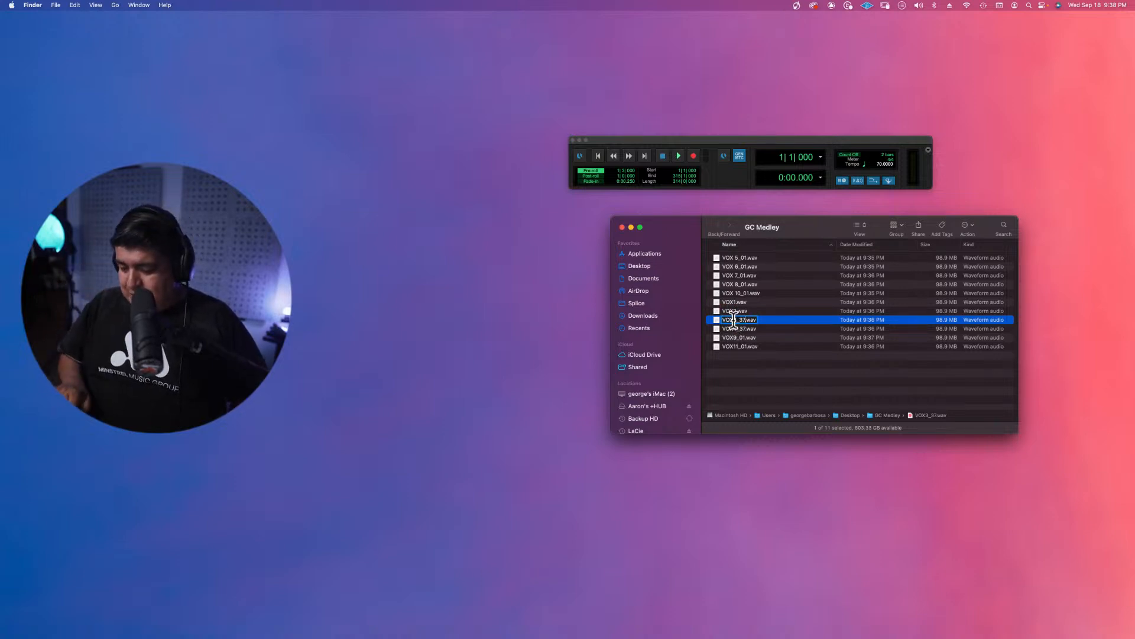
pyautogui.press('BackSpace')
pyautogui.press('BackSpace')
pyautogui.press('BackSpace')
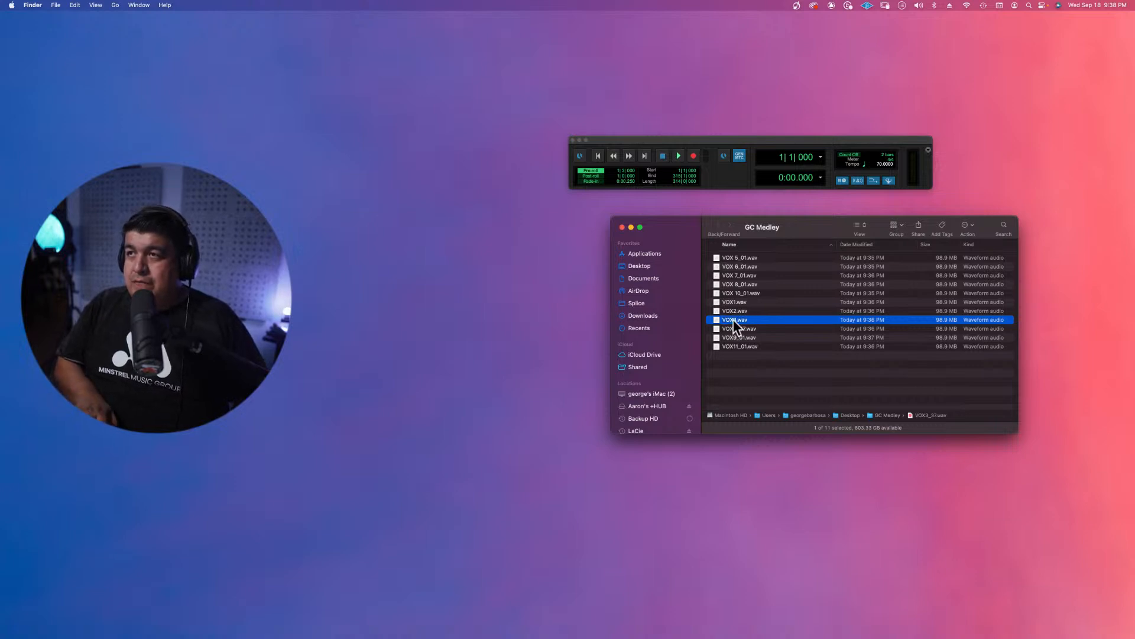
pyautogui.press('Return')
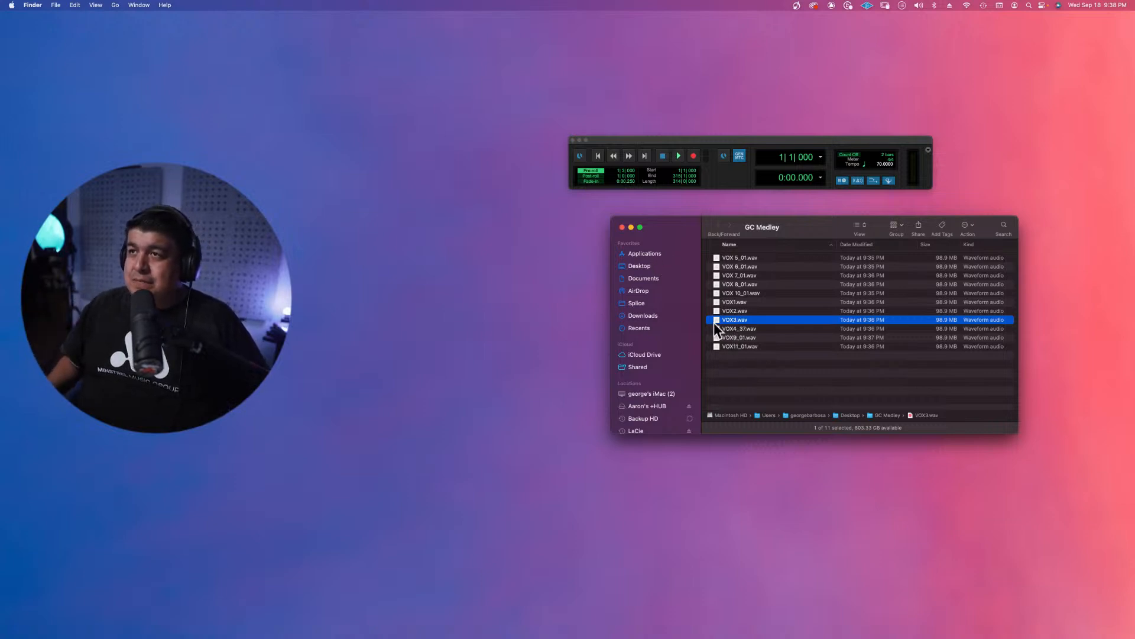
# Close the GC Medley folder window and compress the GC Medley folder on the desktop.
pyautogui.moveTo(666, 226); pyautogui.dragTo(687, 332)
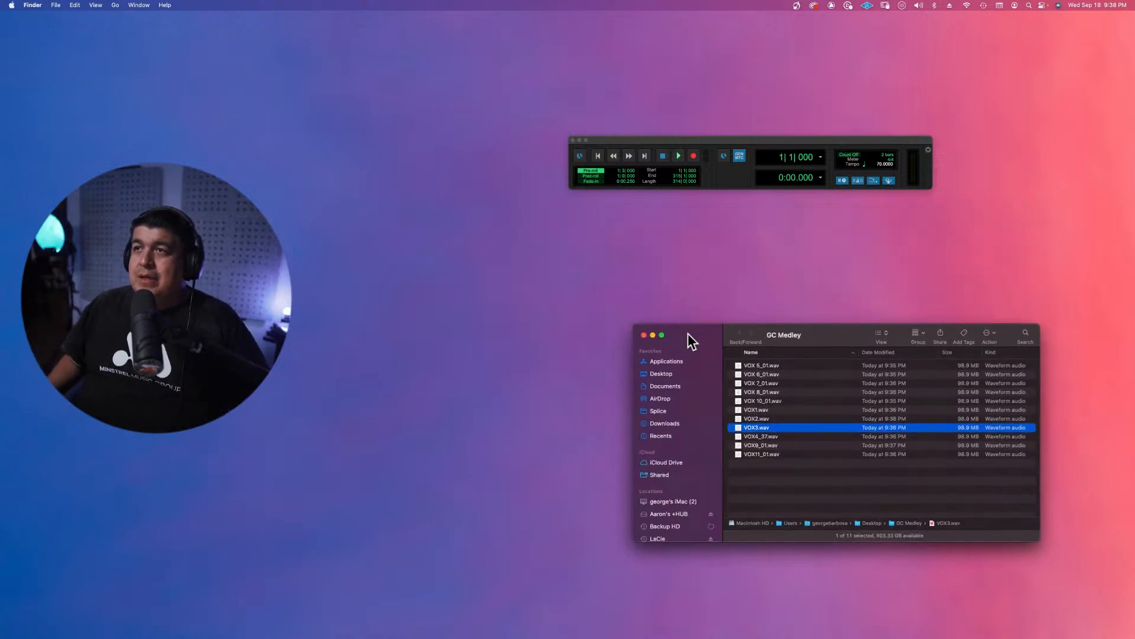
pyautogui.click(644, 336)
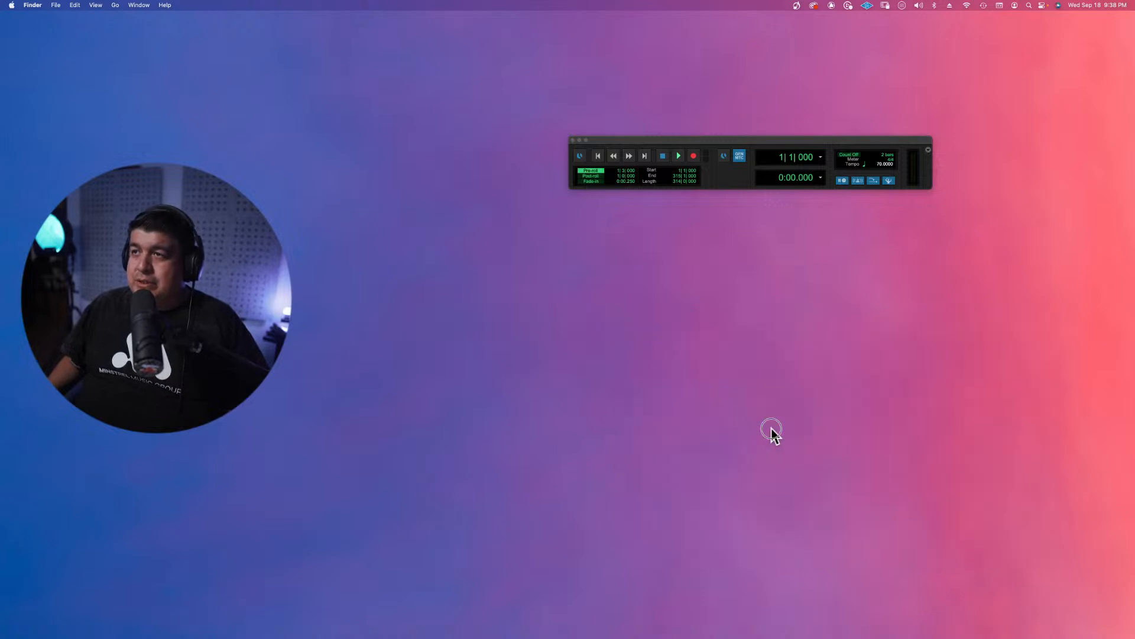
pyautogui.rightClick(818, 432)
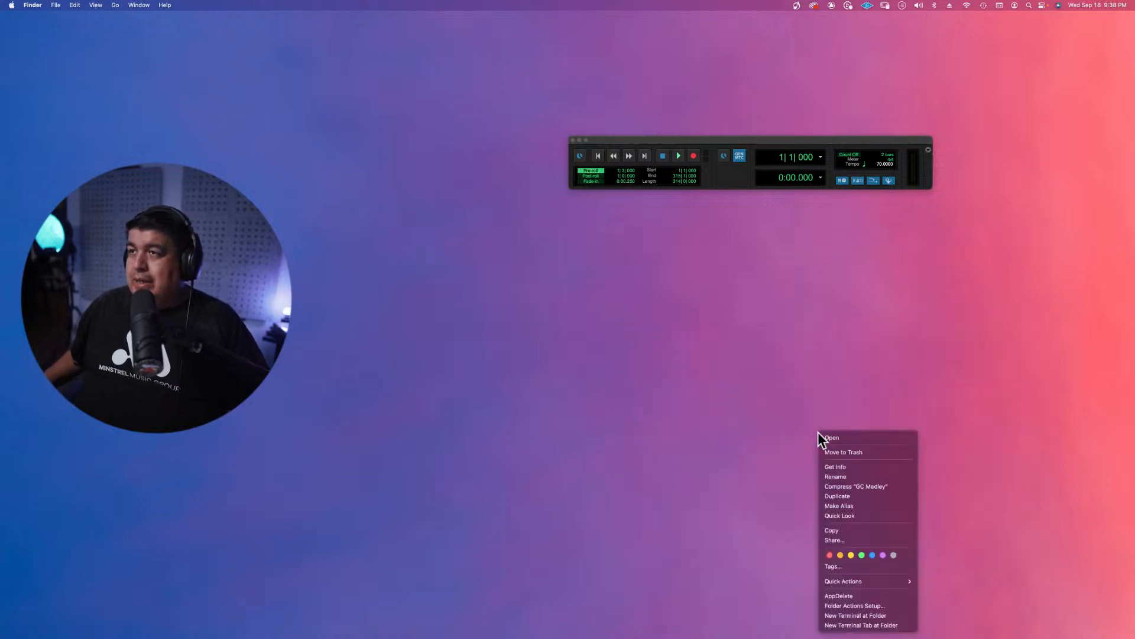
pyautogui.click(863, 485)
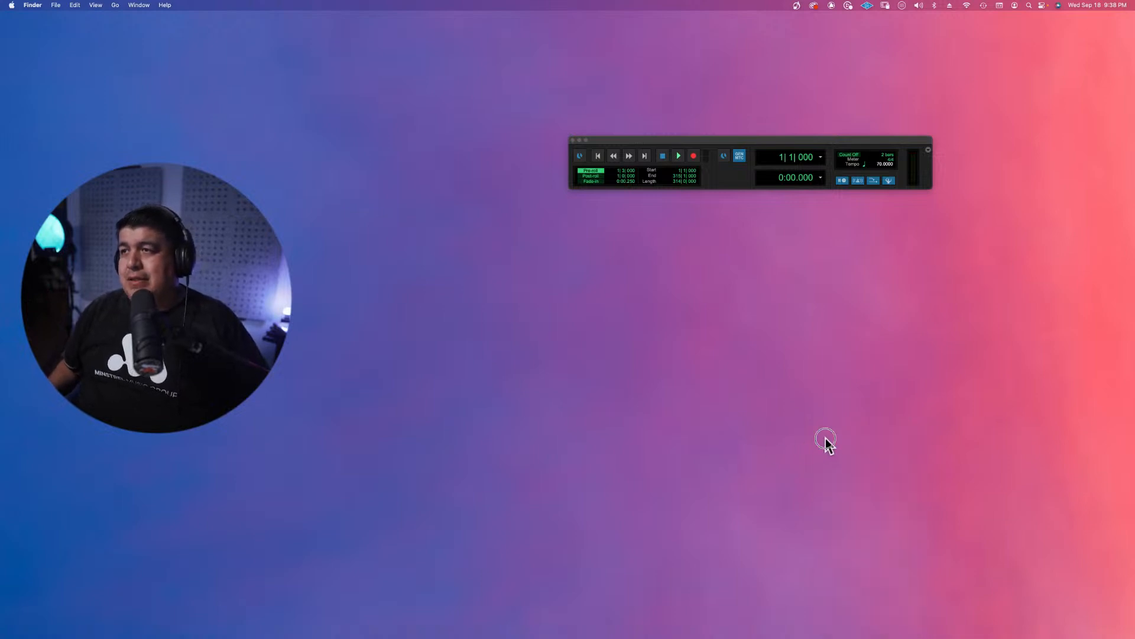
# Reopen the GC Medley folder to check its exported VOX files and close its window.
pyautogui.doubleClick(825, 437)
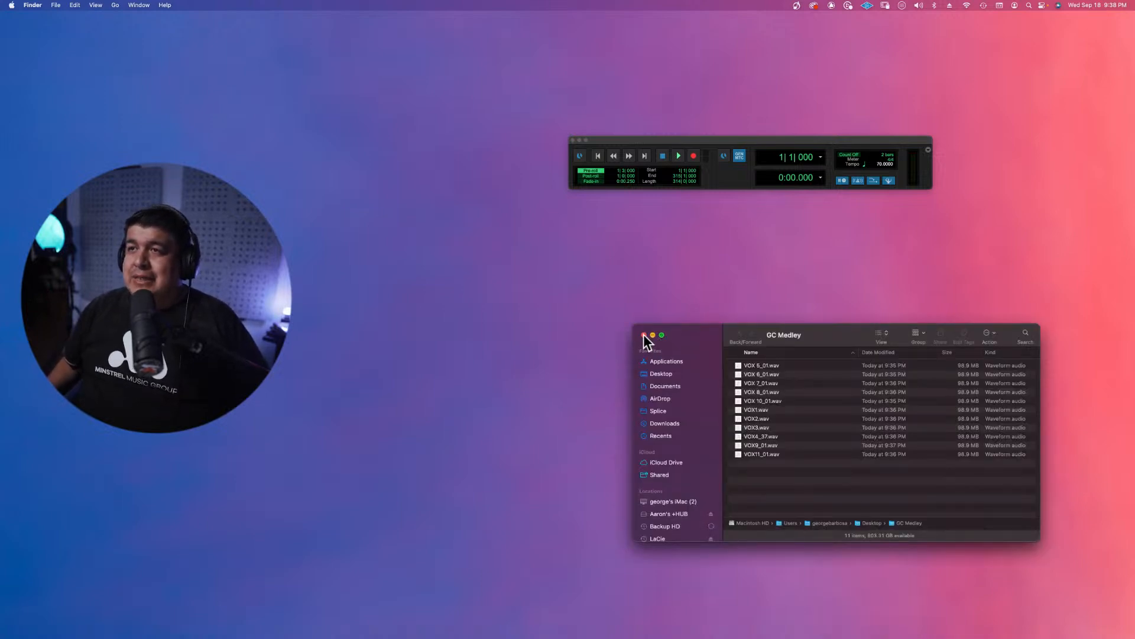
pyautogui.click(644, 335)
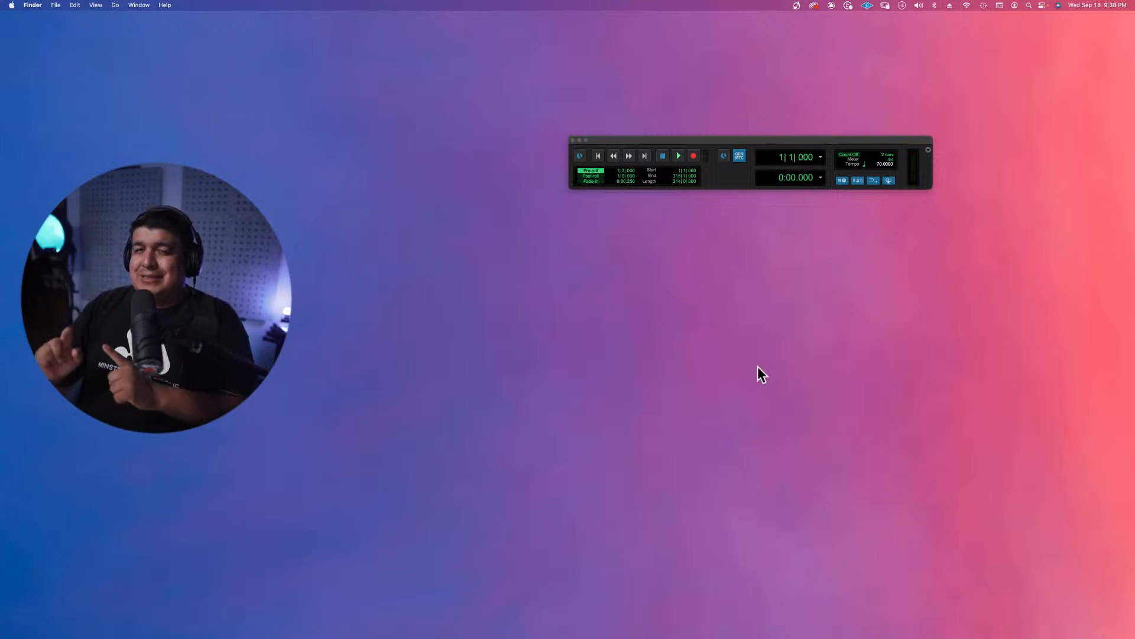
# Switch back to Pro Tools by restoring the minimized Mix and Edit windows of the ALETT 2024 session.
pyautogui.moveTo(887, 636)
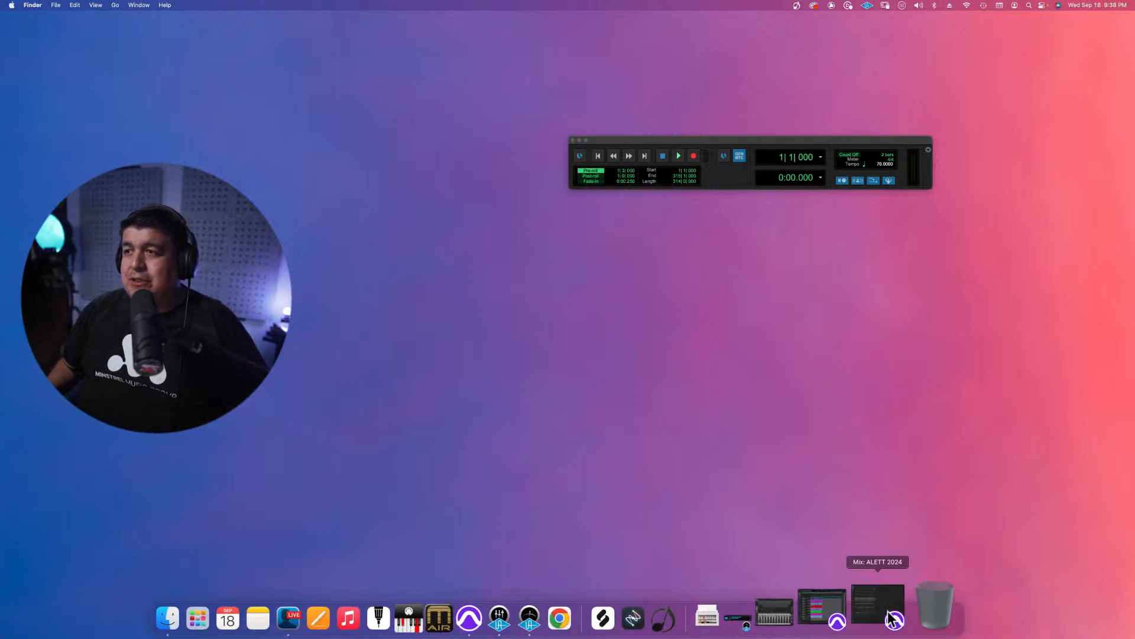
pyautogui.click(891, 618)
pyautogui.click(876, 603)
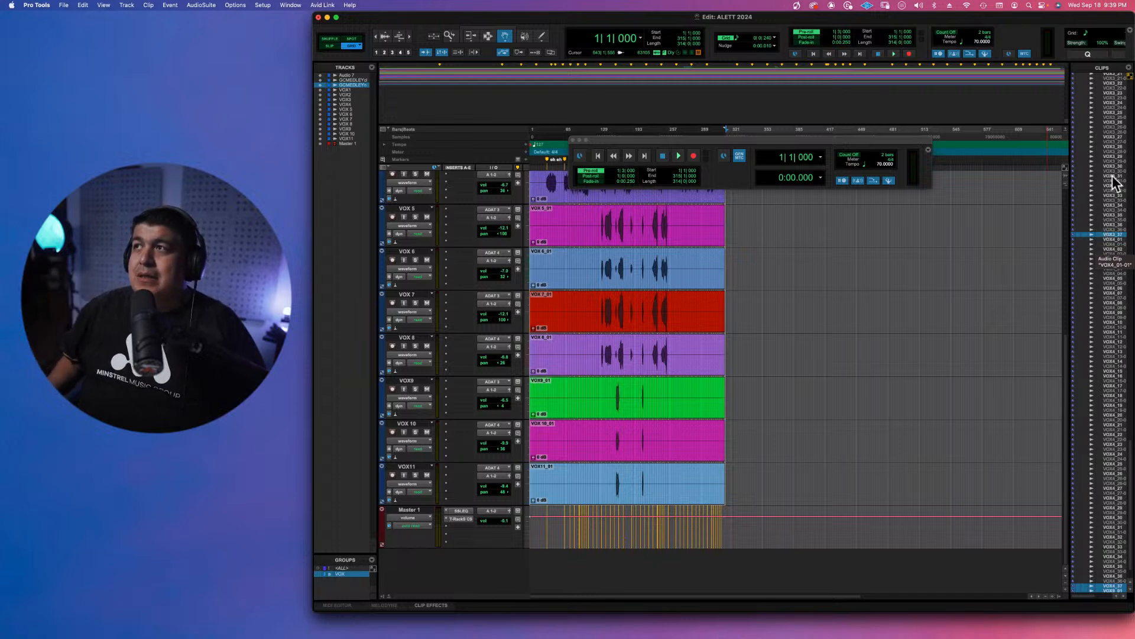
# Clear the current clip selection and select all unused clips in the session's clip list.
pyautogui.click(930, 246)
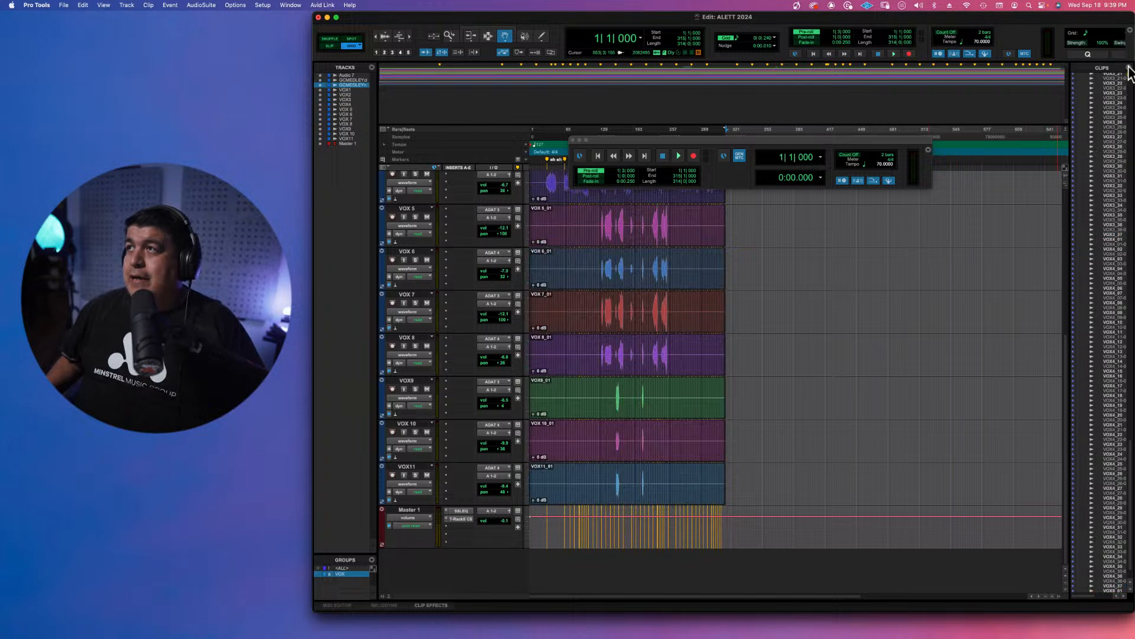
pyautogui.click(1130, 68)
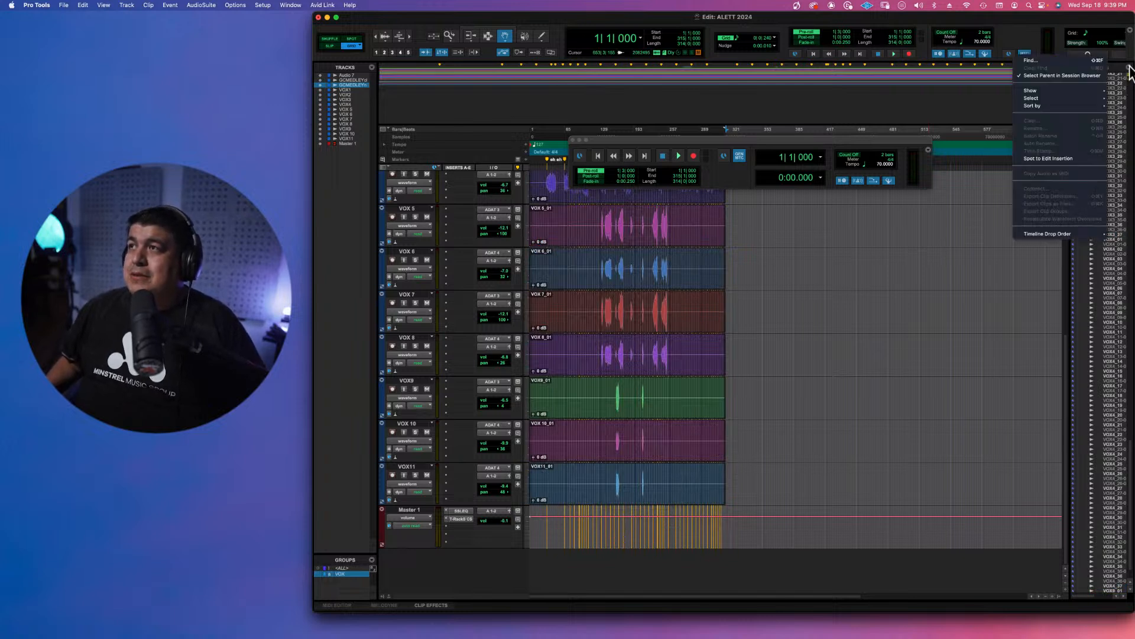
pyautogui.moveTo(1041, 99)
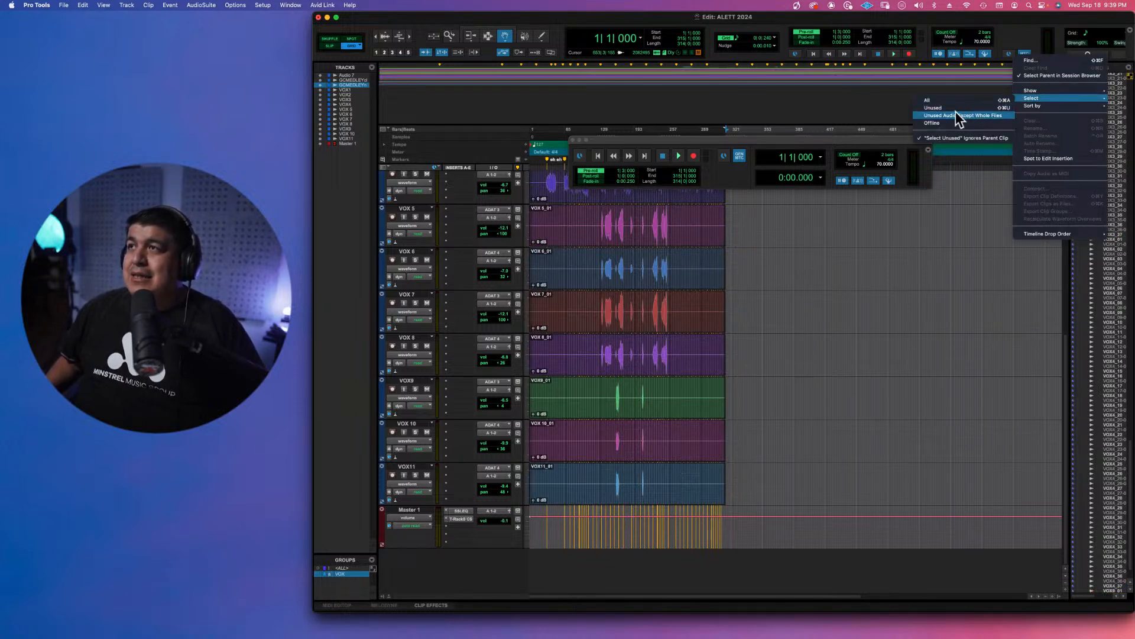
pyautogui.click(940, 108)
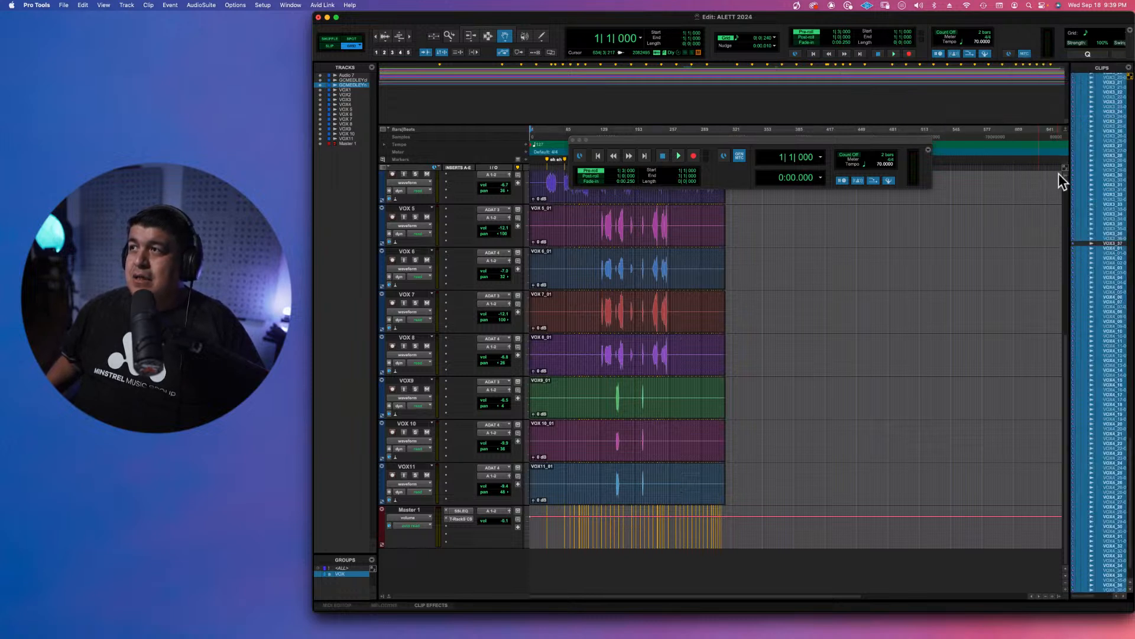
# Review the whole clip list to check which clips are selected as unused and which are left out.
pyautogui.scroll(10, 1105, 196)
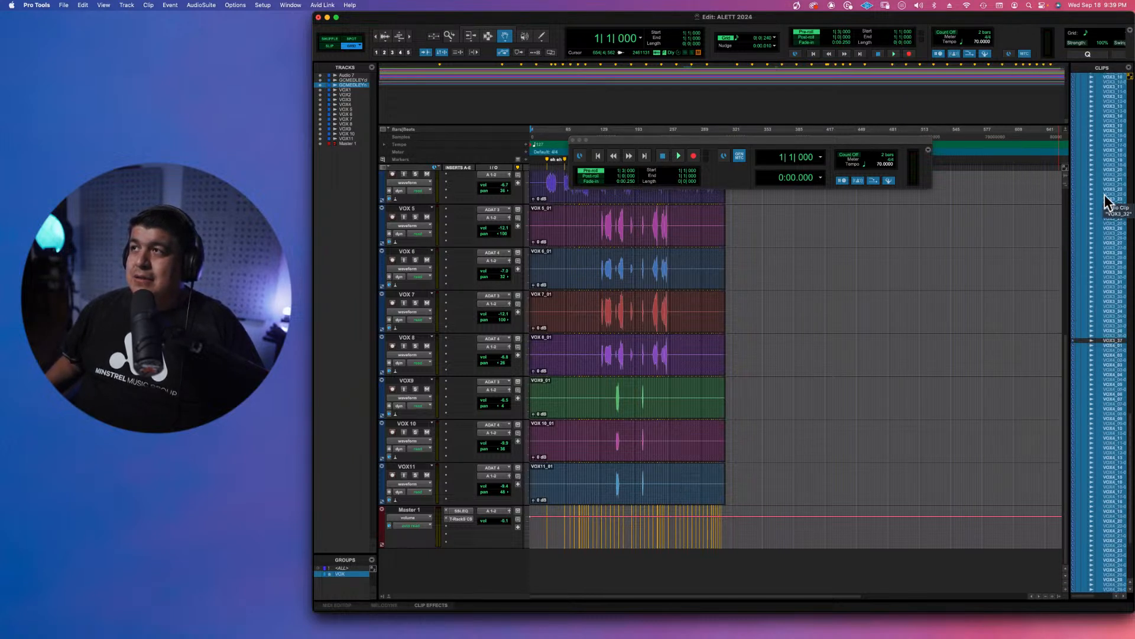
pyautogui.scroll(15, 1106, 201)
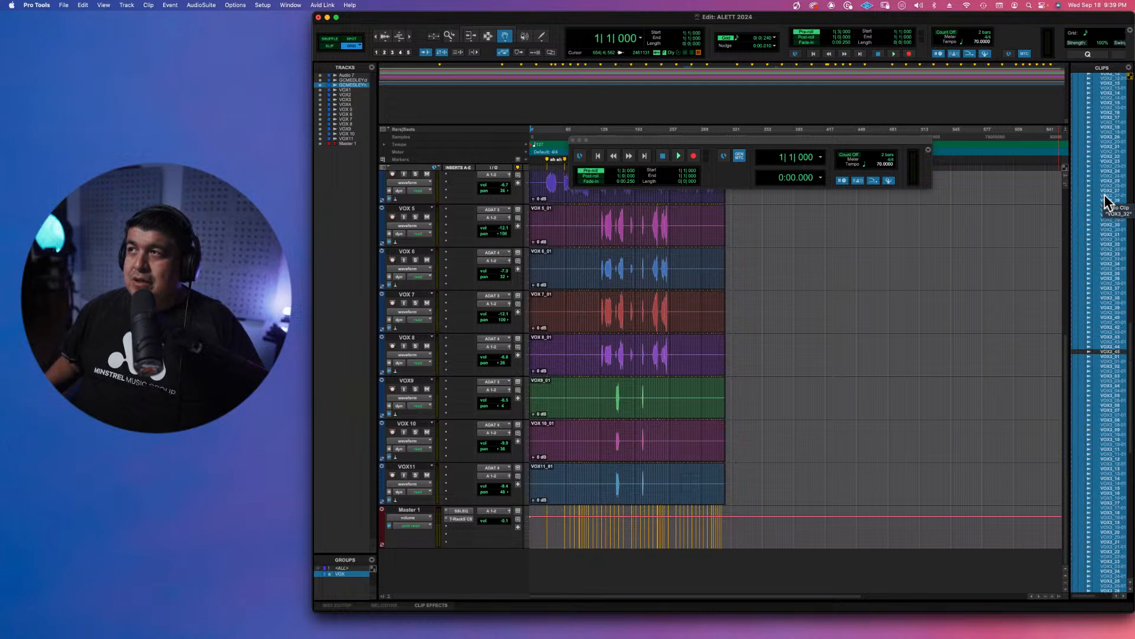
pyautogui.scroll(15, 1105, 201)
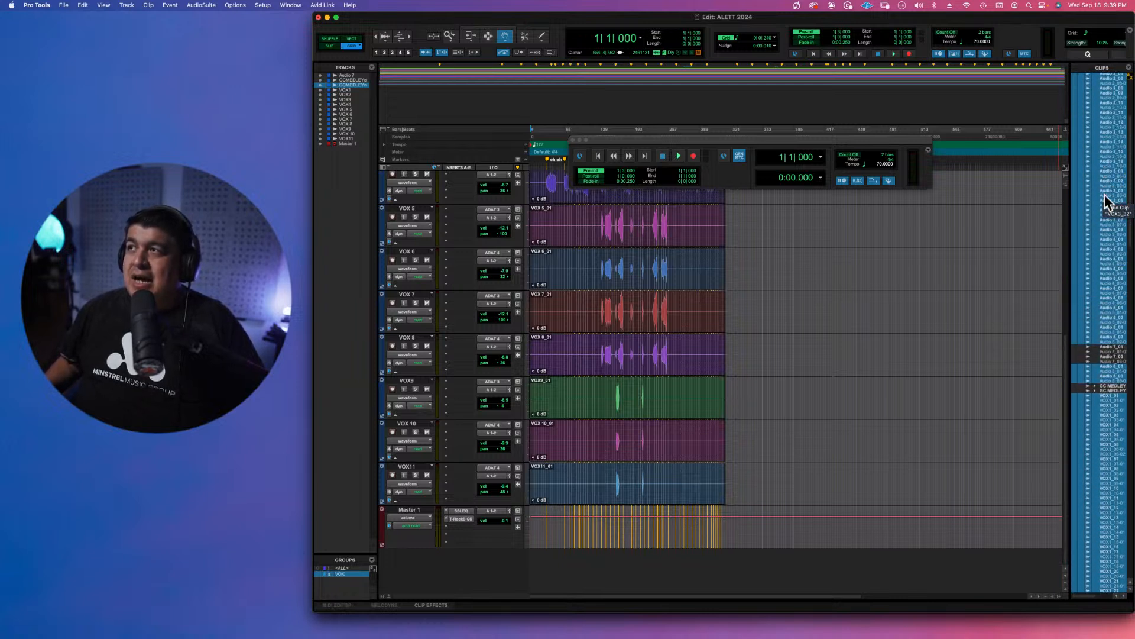
pyautogui.scroll(-15, 1105, 202)
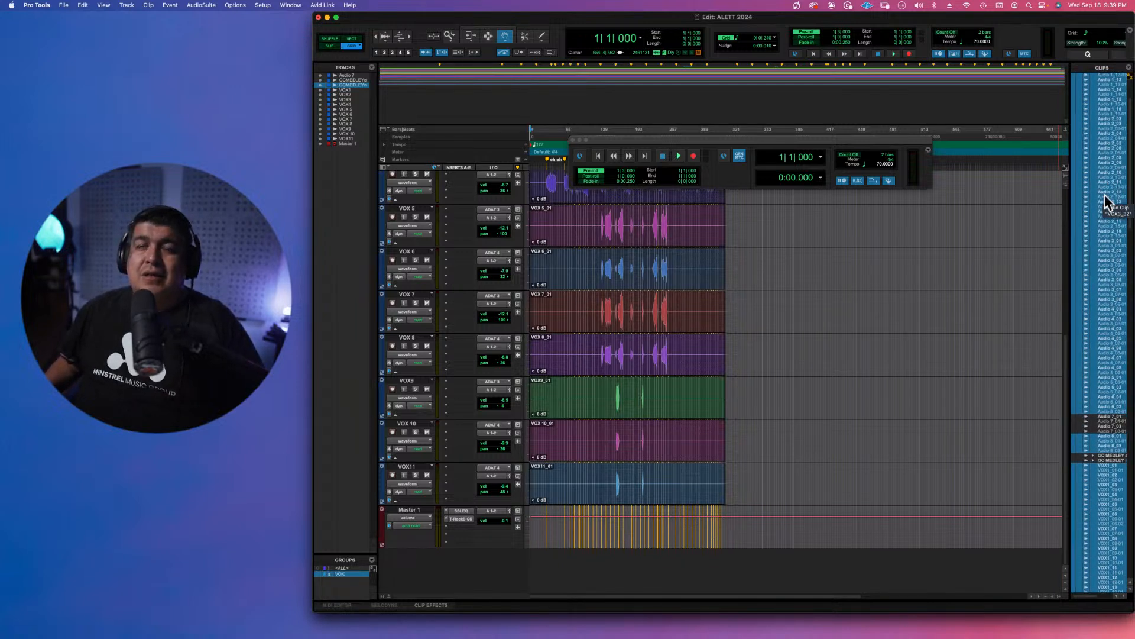
pyautogui.scroll(-15, 1106, 201)
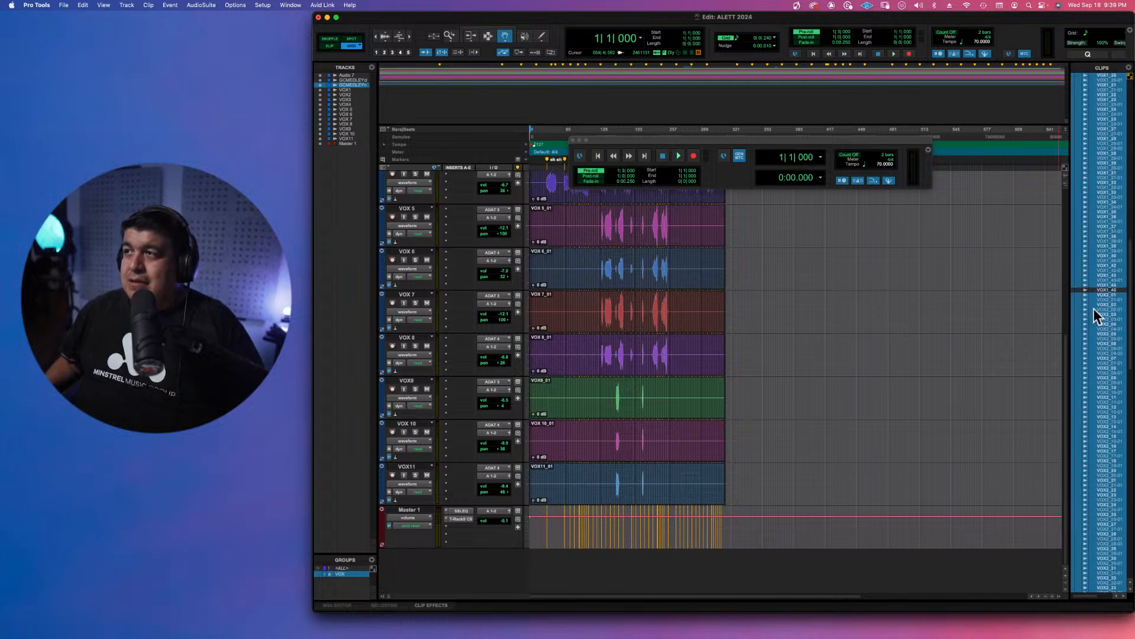
pyautogui.scroll(-10, 1098, 354)
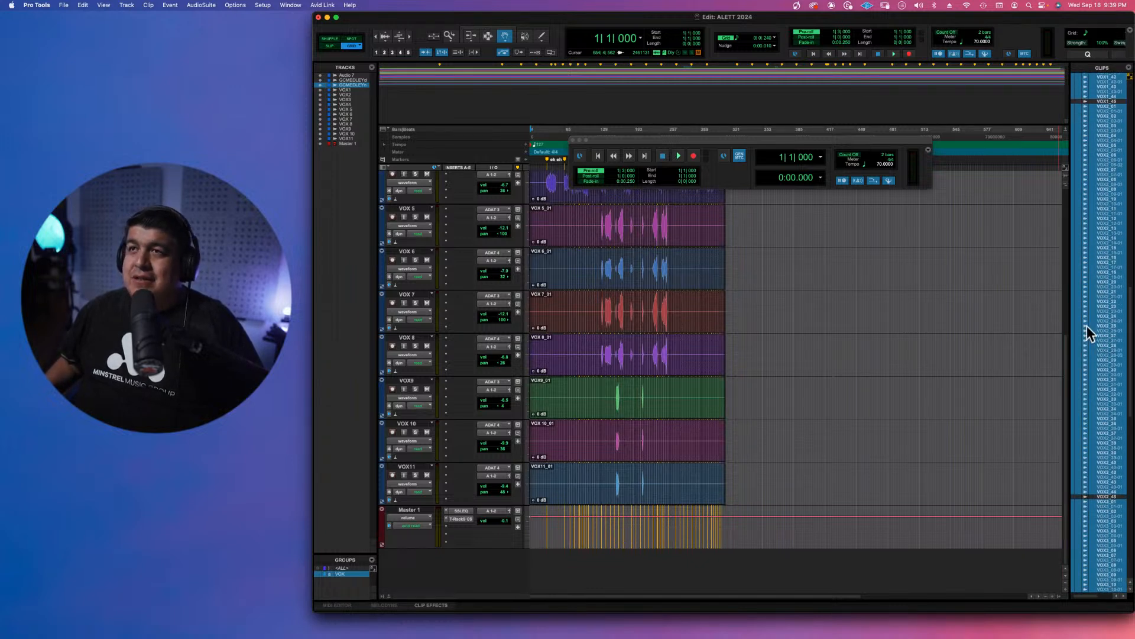
pyautogui.scroll(-20, 1107, 322)
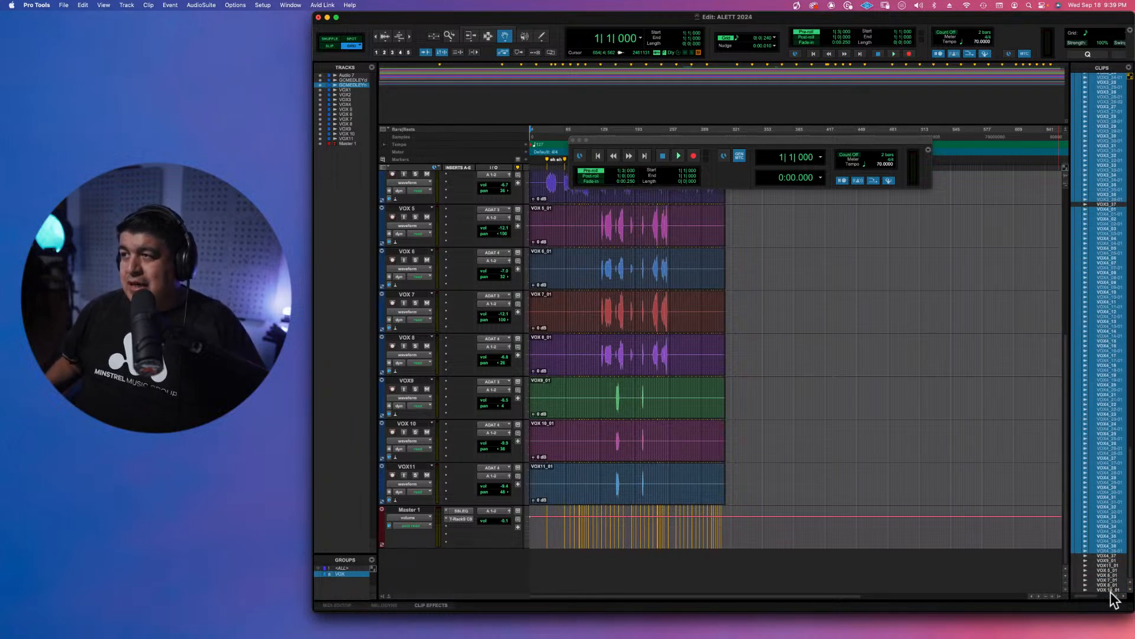
# Clear the selected unused clips with the Delete option, permanently removing their source files from disk and confirming the deletion of each file.
pyautogui.click(1129, 67)
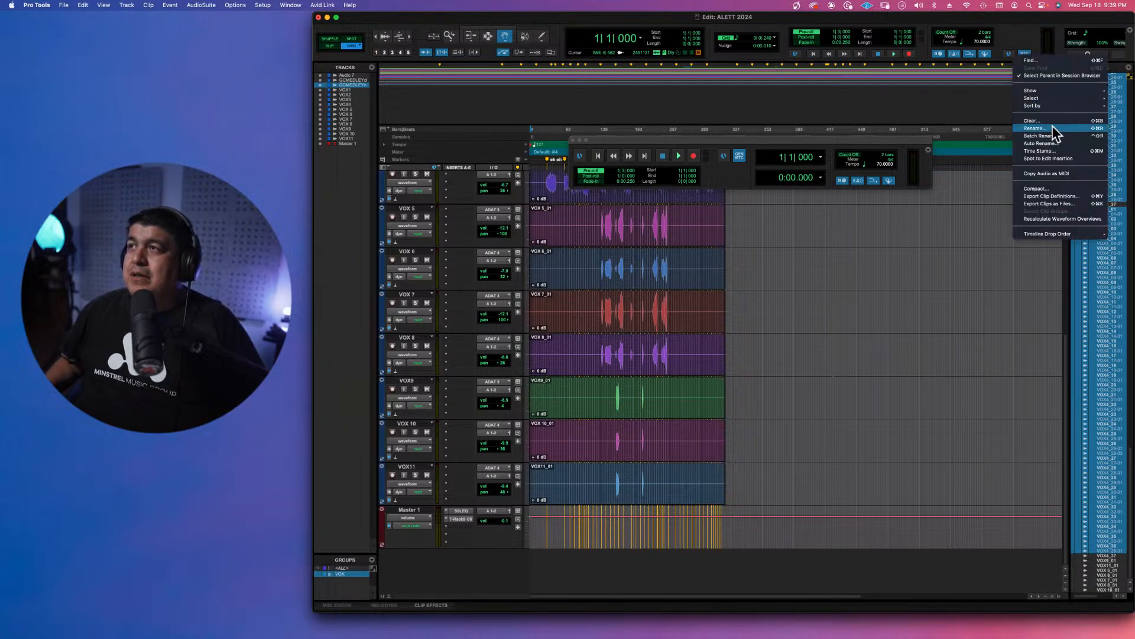
pyautogui.click(1034, 120)
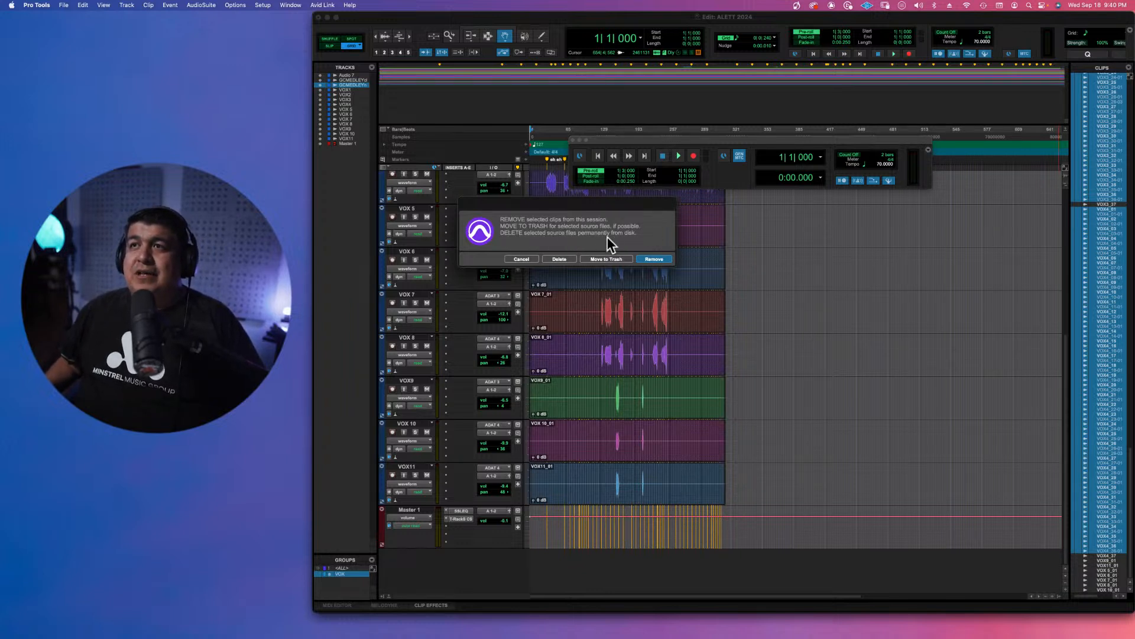
pyautogui.click(557, 258)
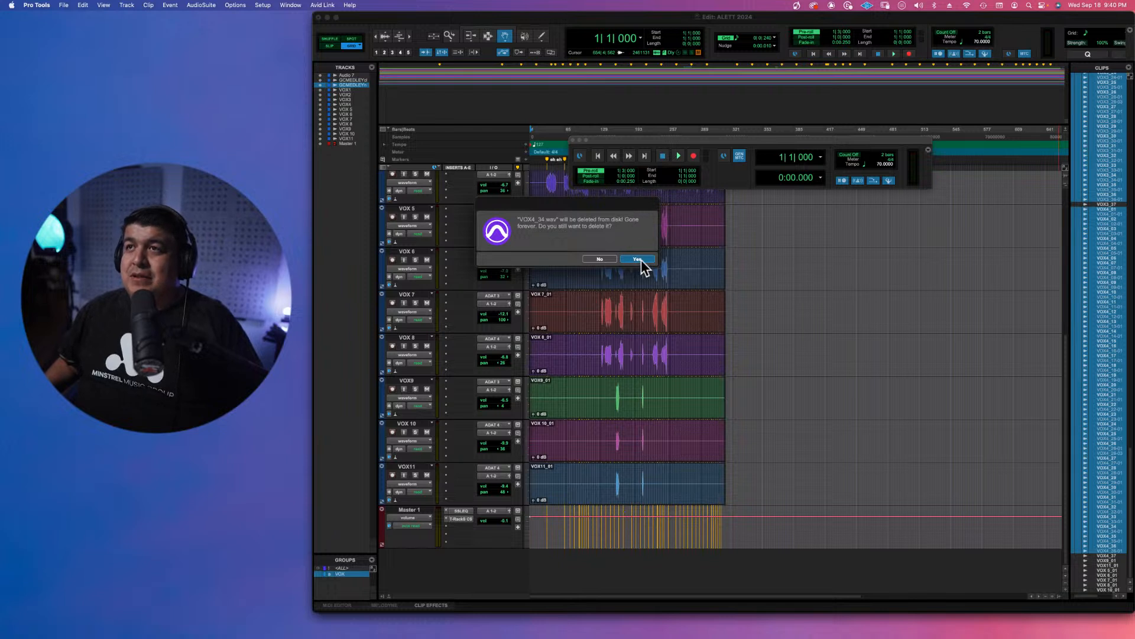
pyautogui.click(639, 260)
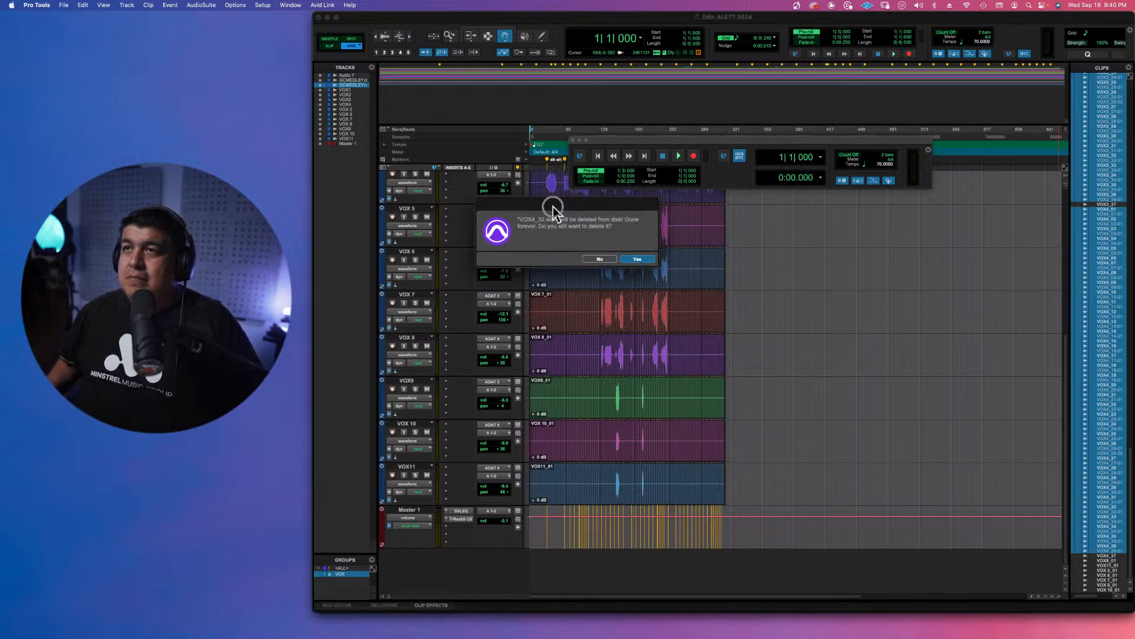
pyautogui.moveTo(552, 211); pyautogui.dragTo(609, 233)
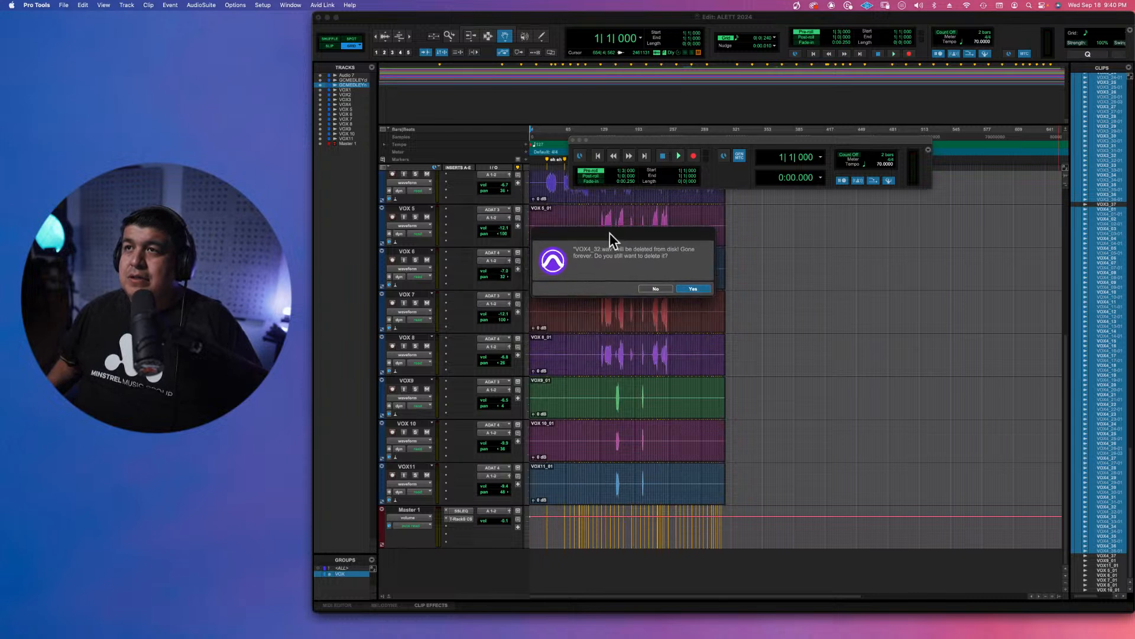
pyautogui.click(693, 287)
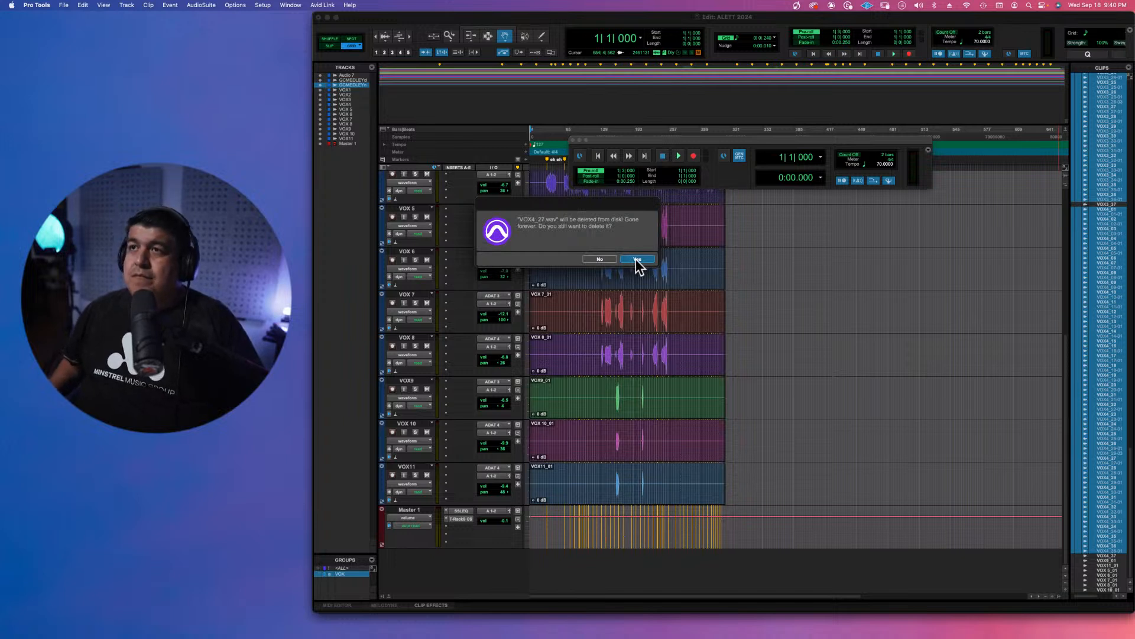
pyautogui.click(637, 259)
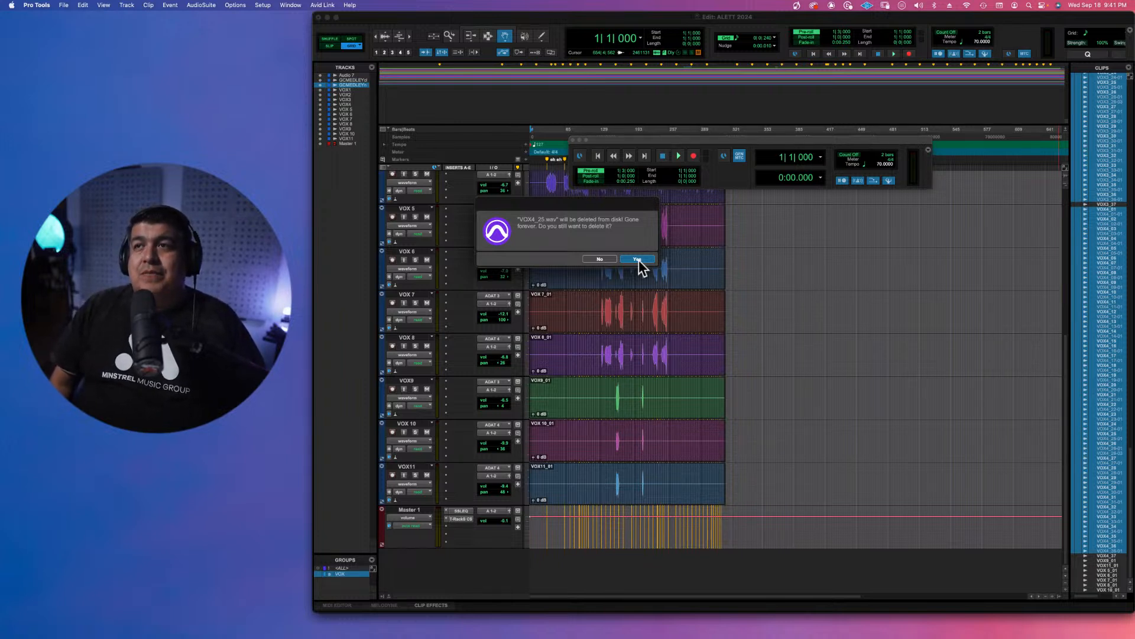
pyautogui.click(637, 260)
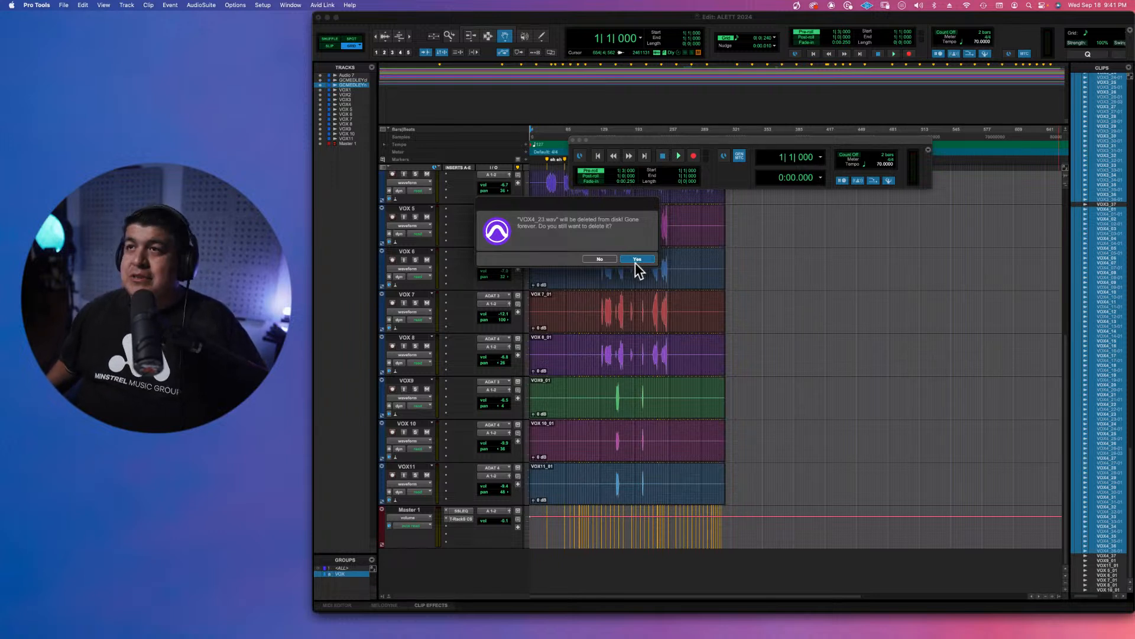
pyautogui.click(638, 261)
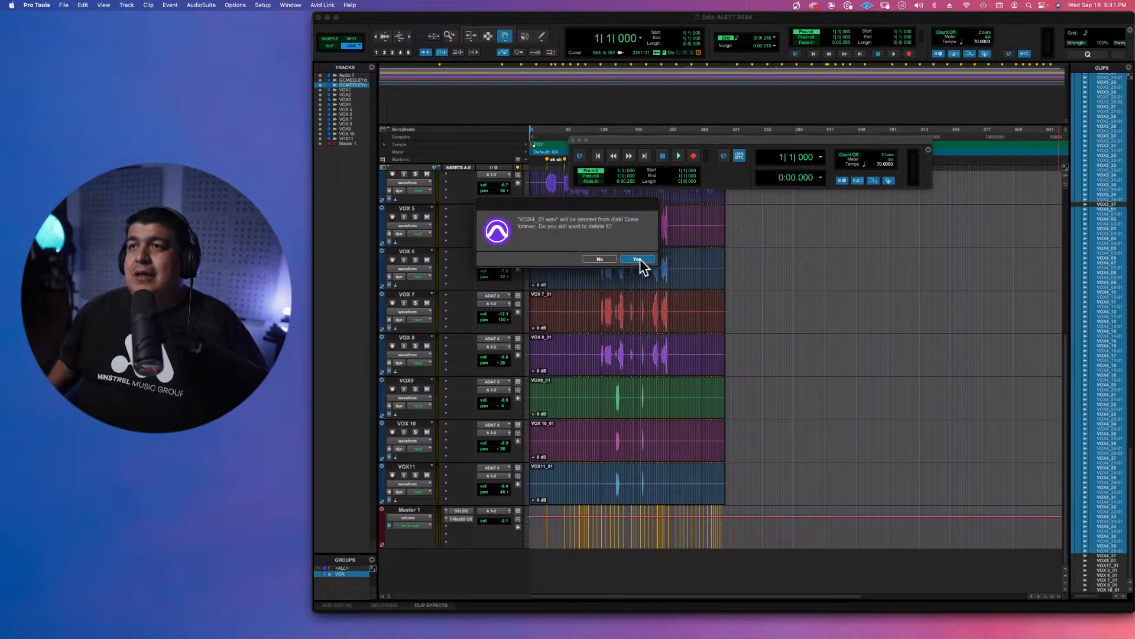